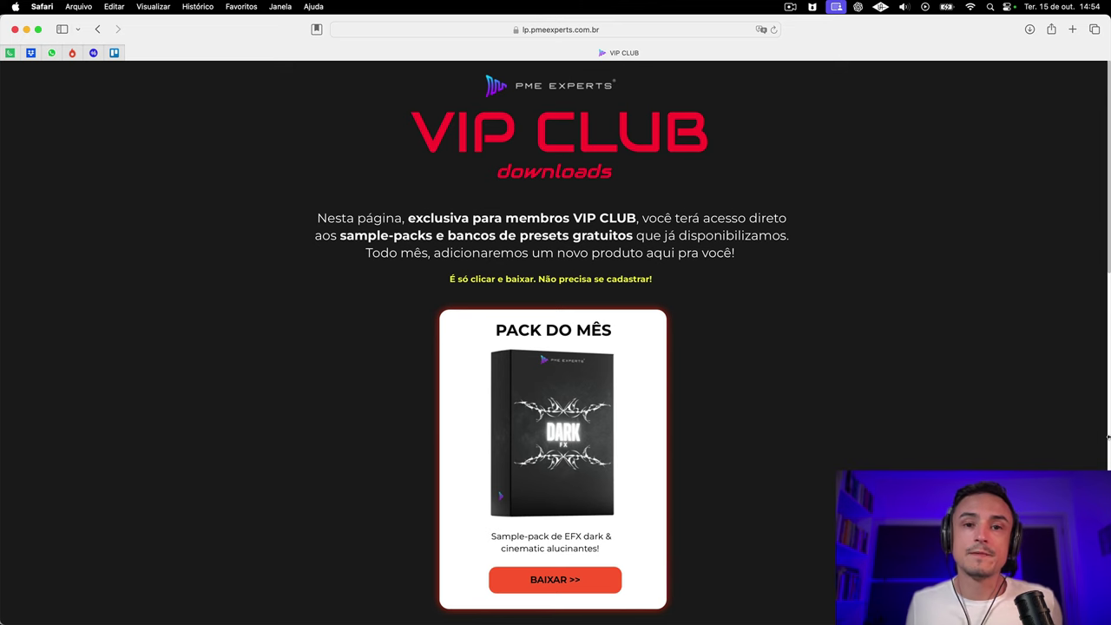
Step: Look through the sample packs and preset banks offered on the VIP Club downloads page
scroll(556, 343, down, 5)
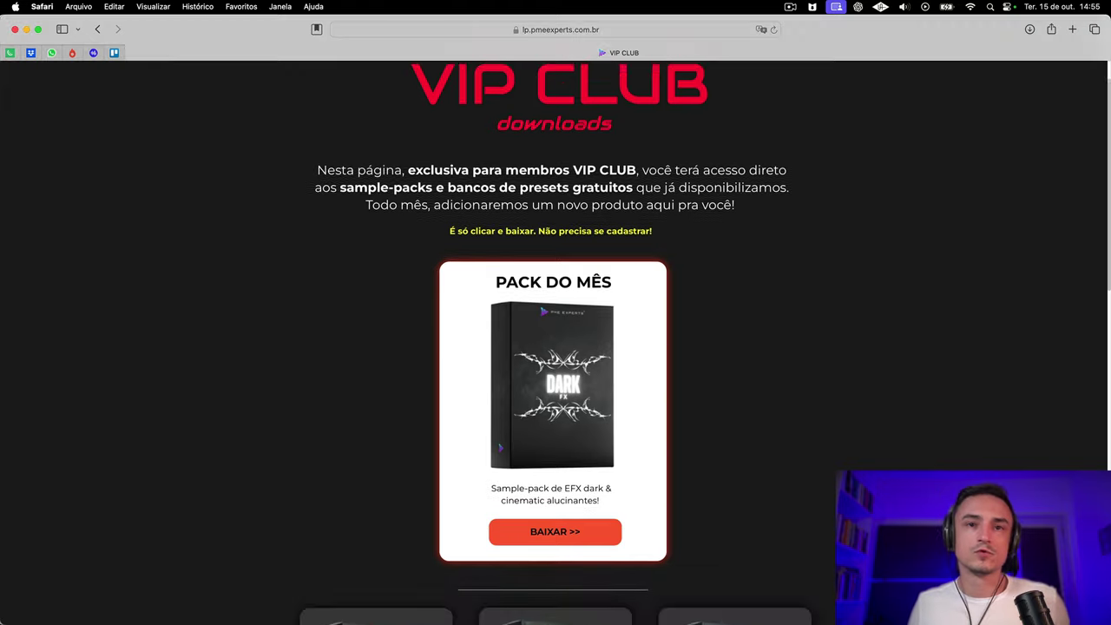
scroll(684, 279, down, 4)
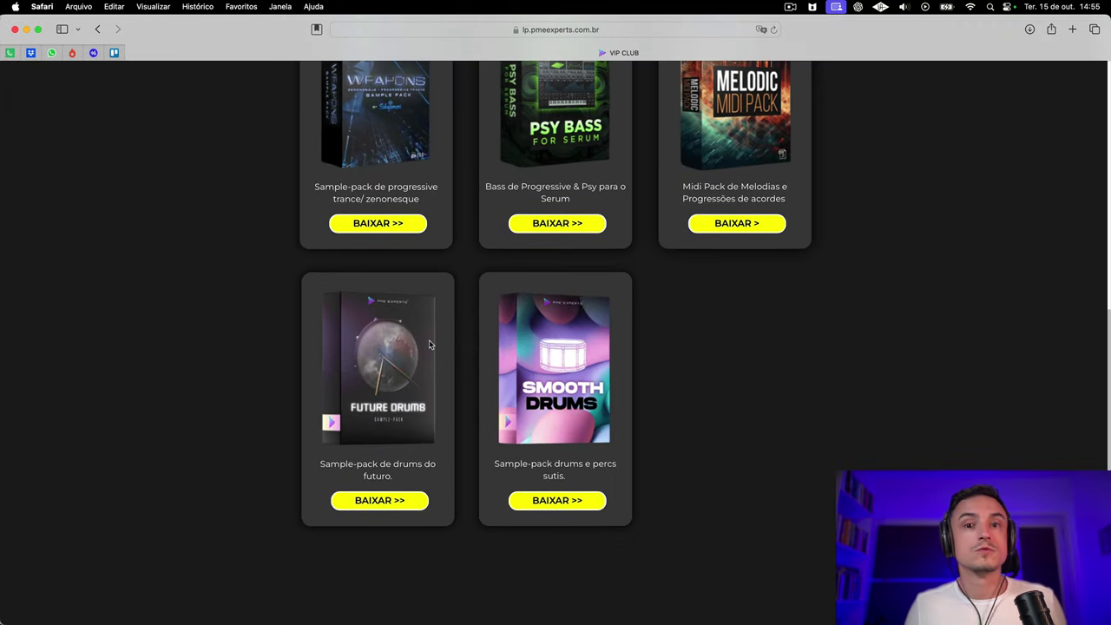
scroll(985, 382, up, 5)
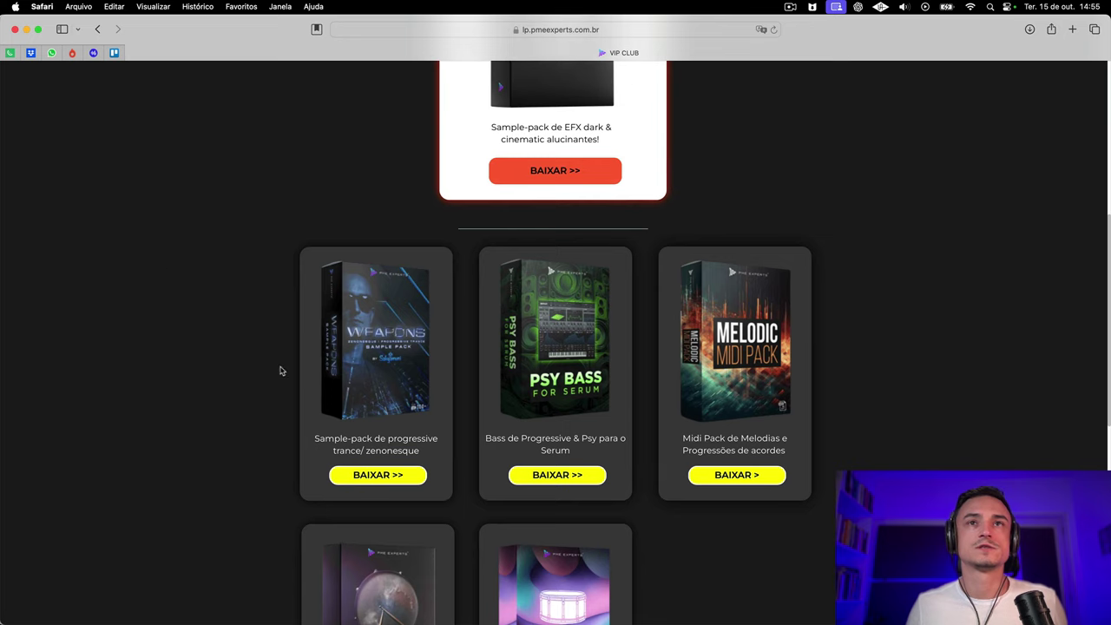
scroll(673, 522, up, 2)
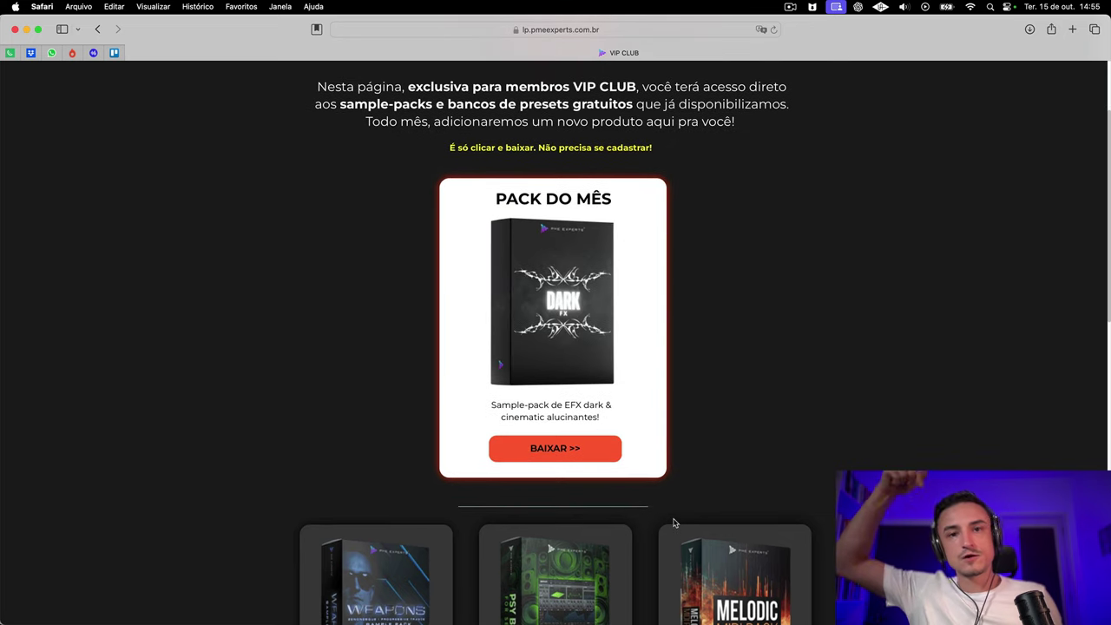
scroll(672, 521, down, 10)
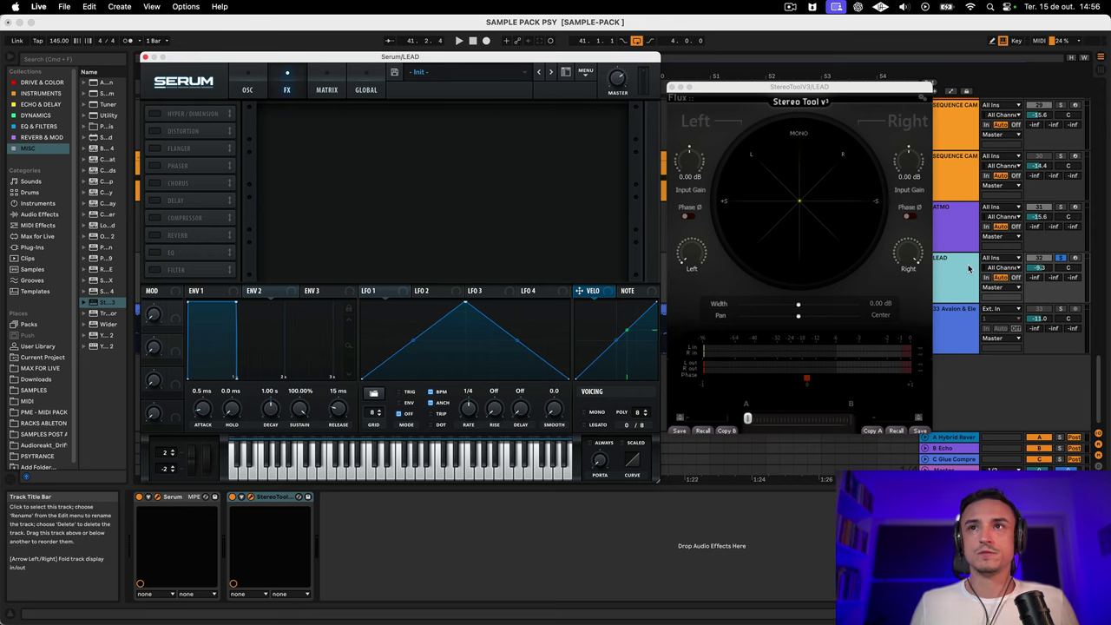
Step: Play the lead loop with Serum's oscillator page shown, and quit the Mail app
key(space)
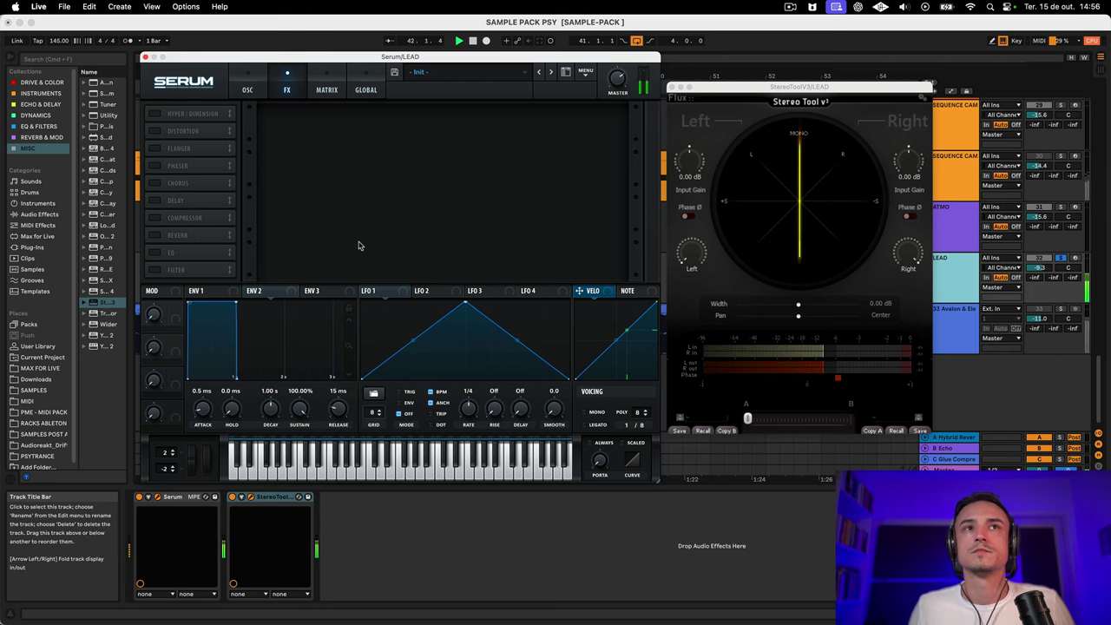
click(249, 90)
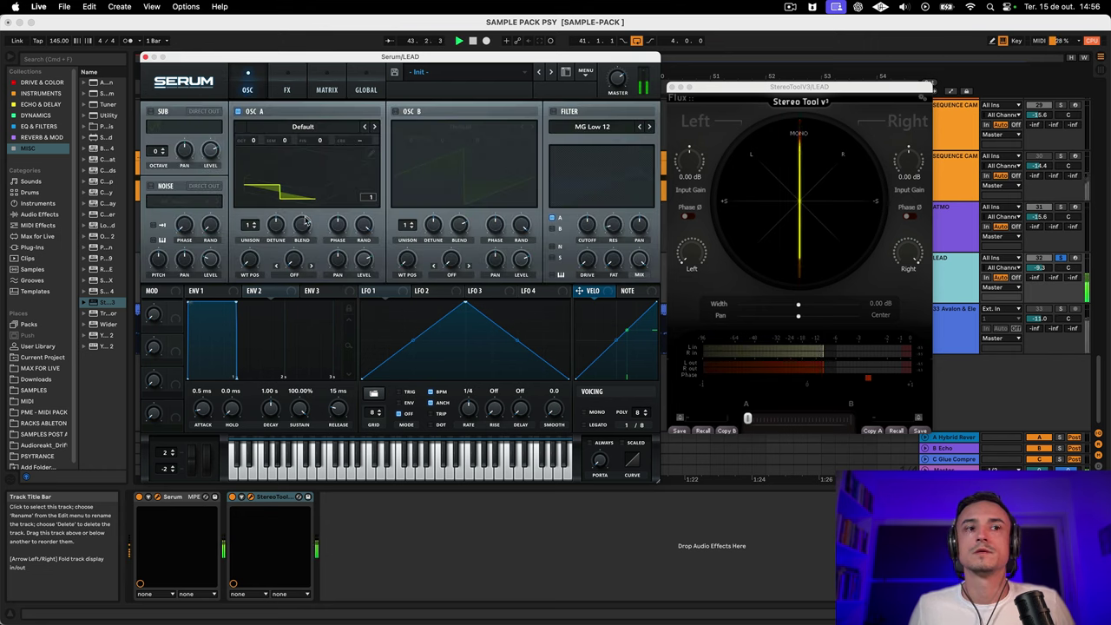
right_click(298, 601)
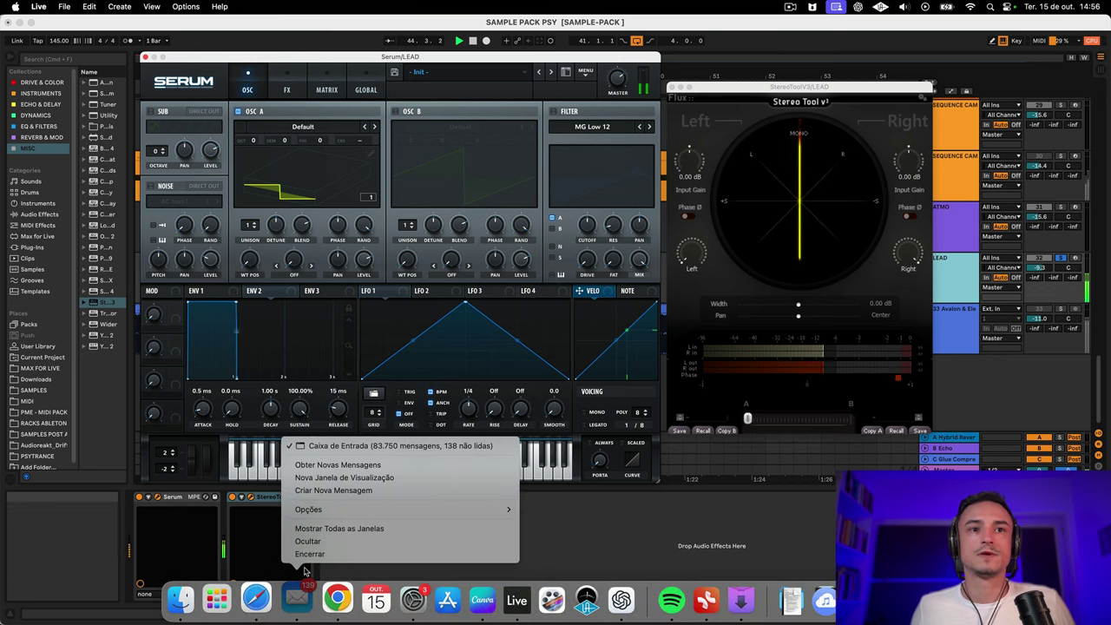
click(309, 553)
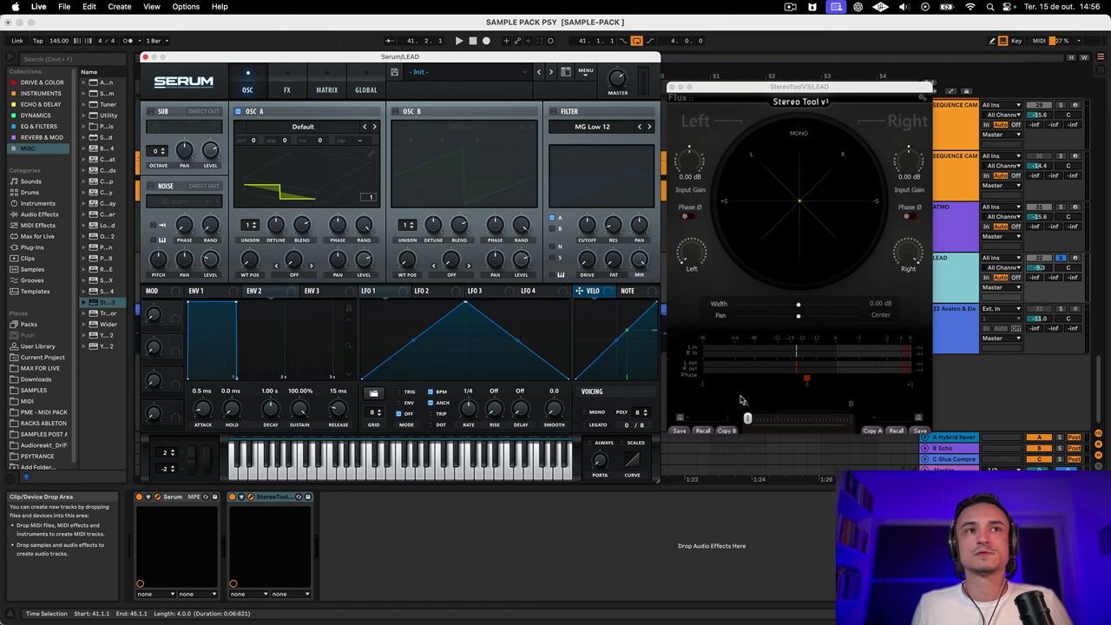
Step: Set oscillator A's unison to 16 voices and its detune to about 0.44 while auditioning the lead loop
drag(249, 227, 255, 169)
key(space)
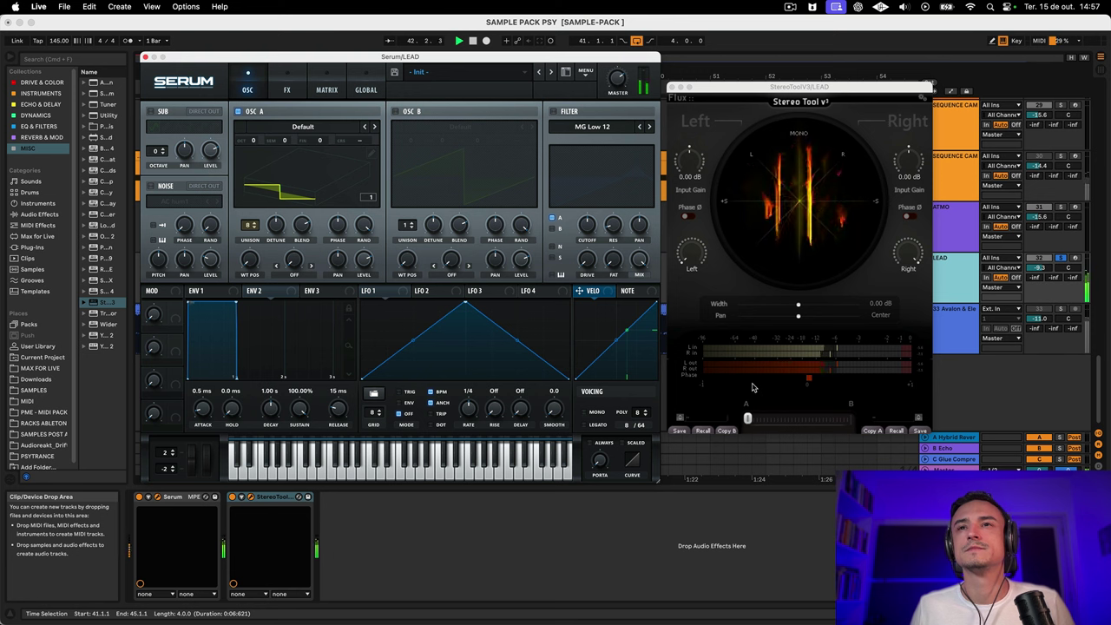
mouse_move(263, 248)
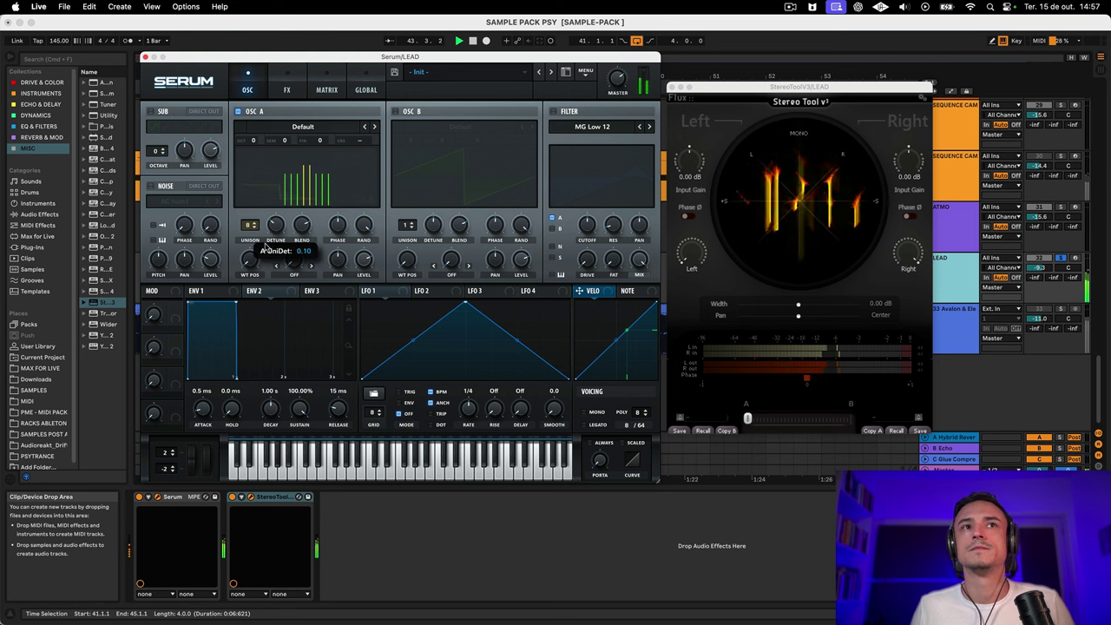
drag(251, 226, 253, 131)
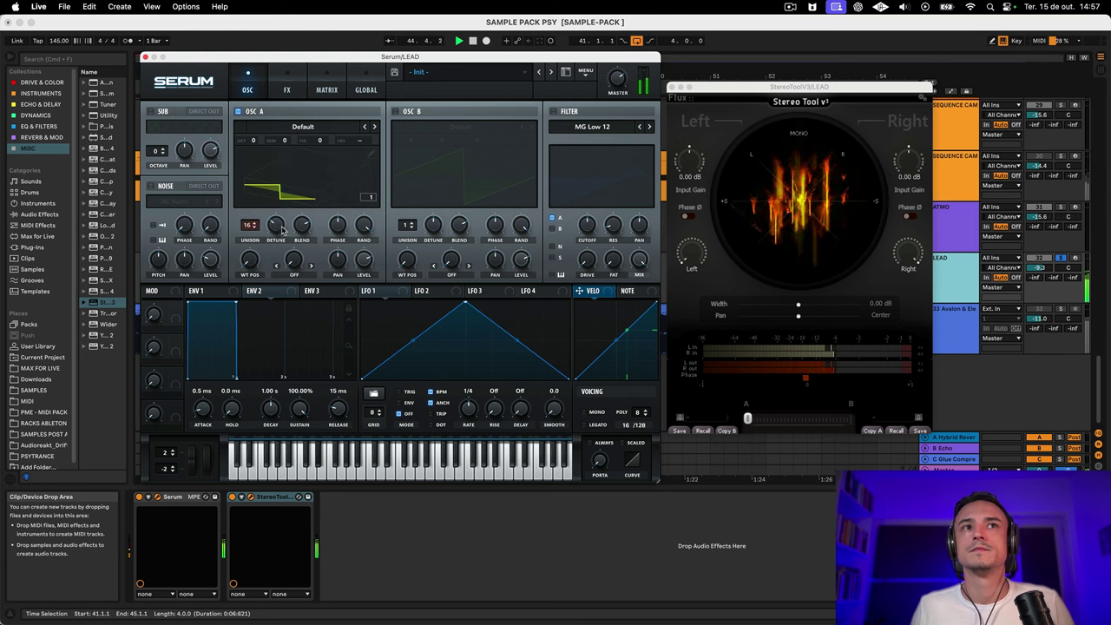
drag(282, 229, 284, 186)
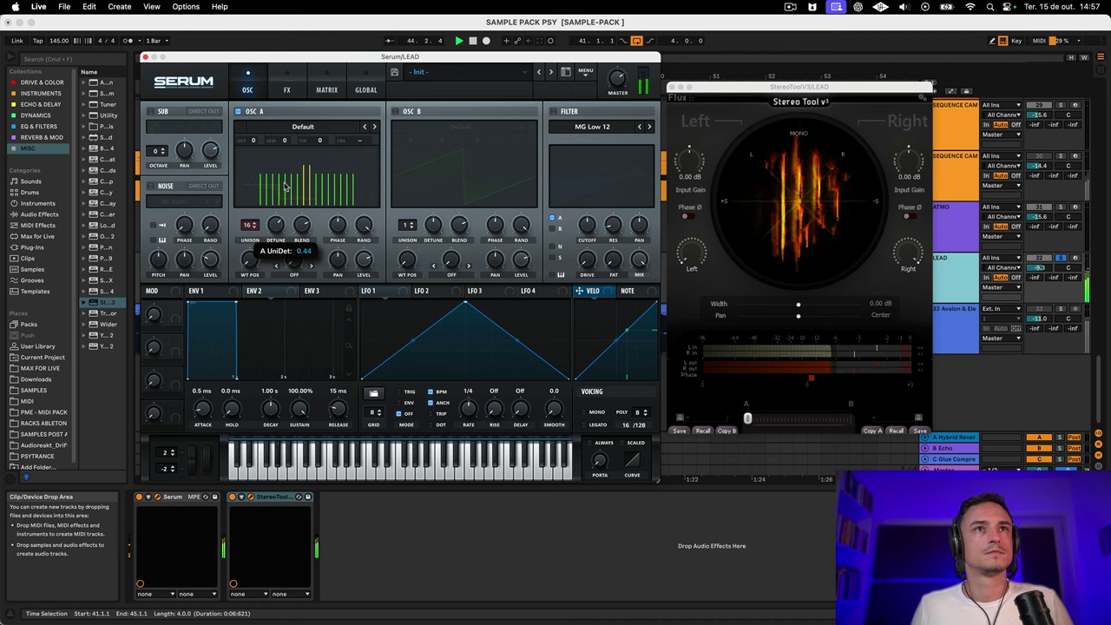
key(space)
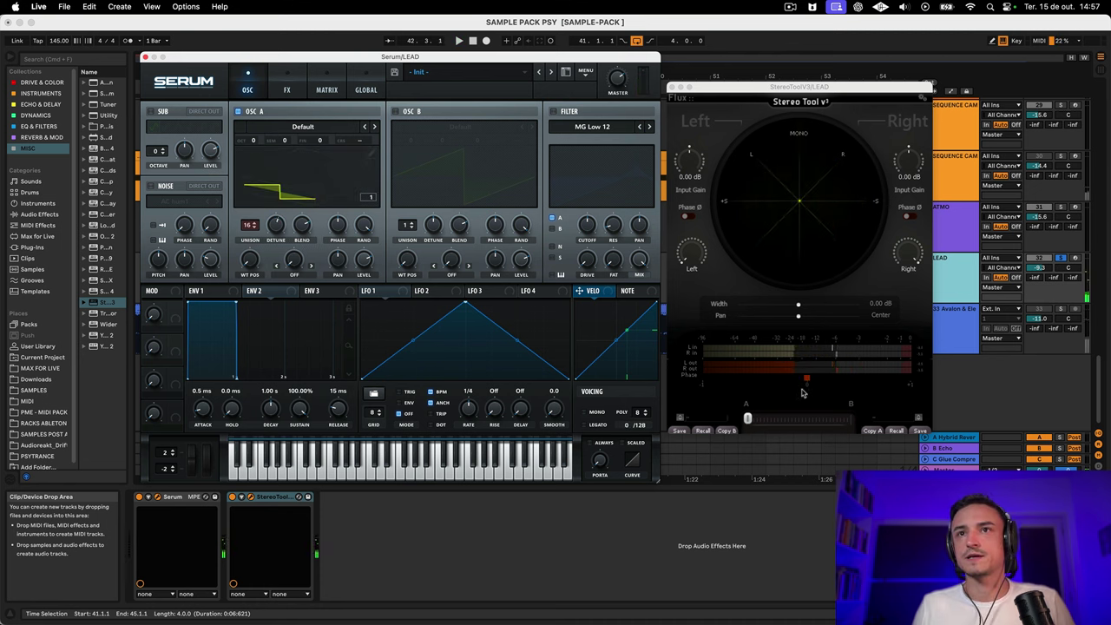
Step: Add a Utility effect to the lead track, enable its Mono option and audition the loop
click(66, 60)
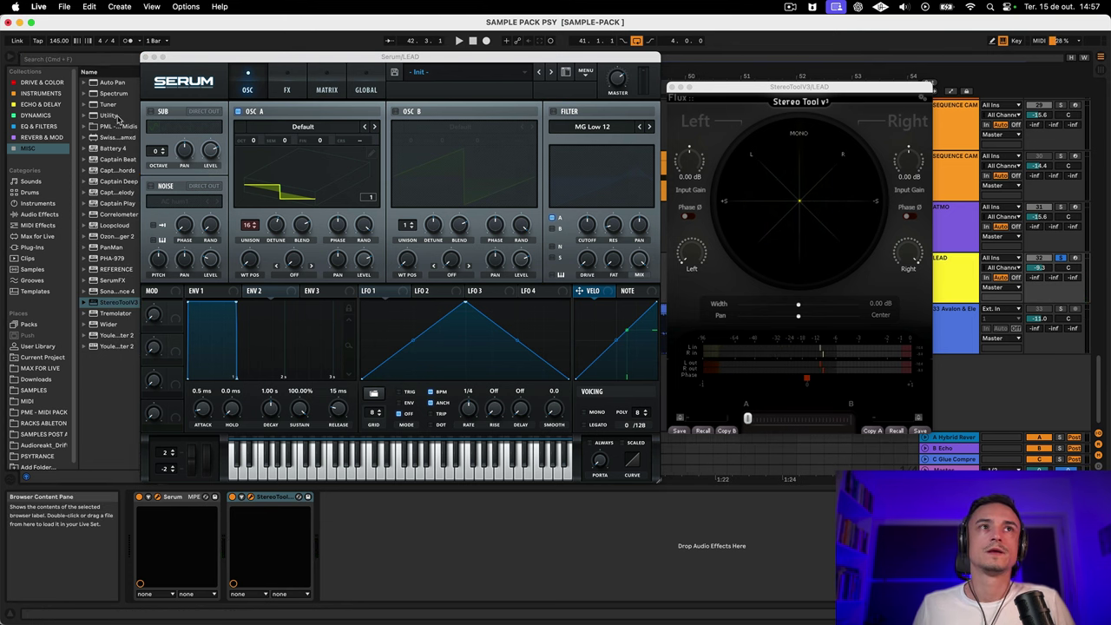
drag(108, 115, 393, 496)
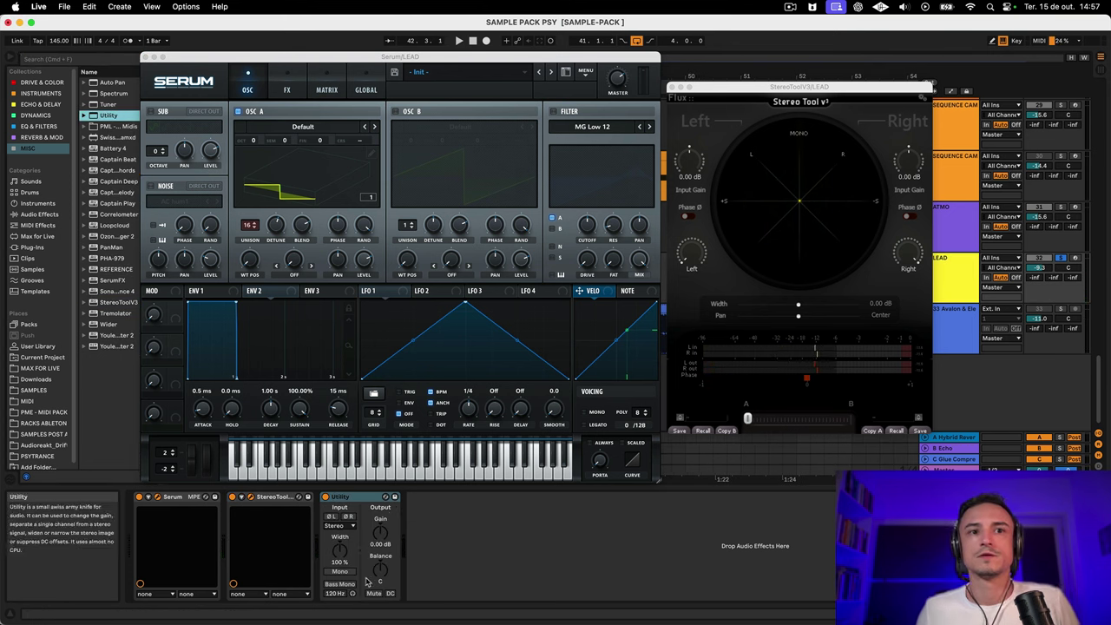
click(344, 573)
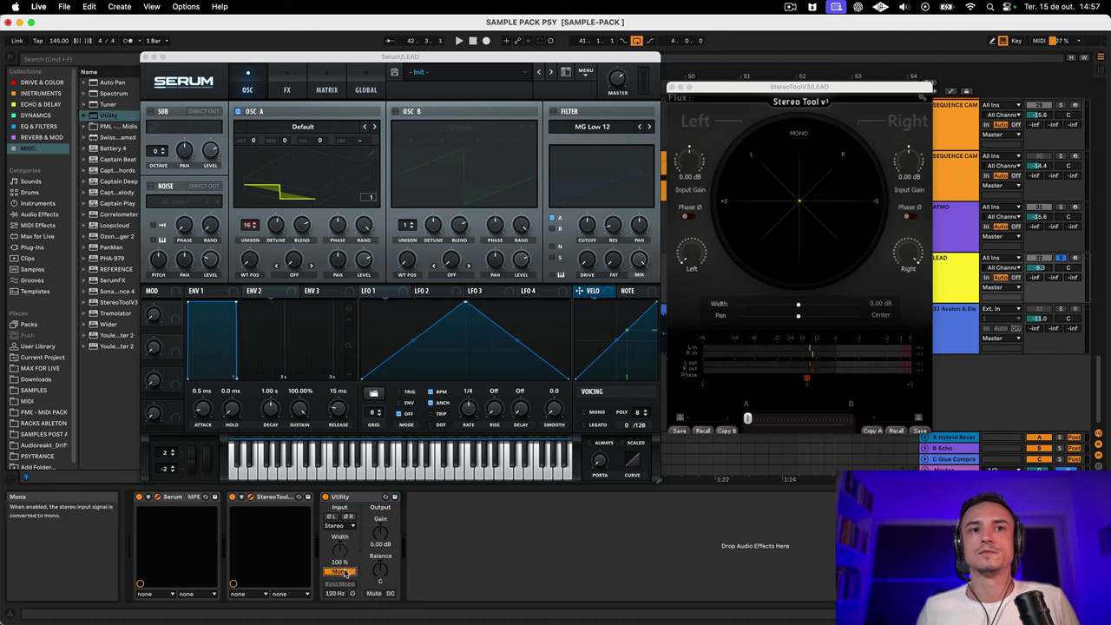
key(space)
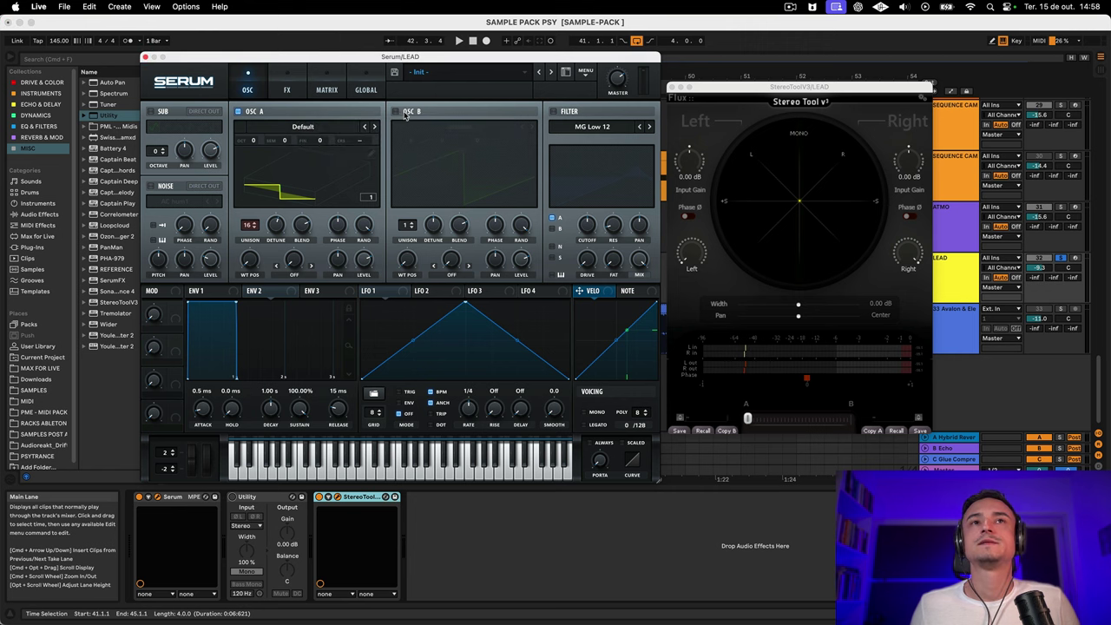
Step: Enable oscillator B at octave 0 and audition it alone with oscillator A disabled
click(396, 111)
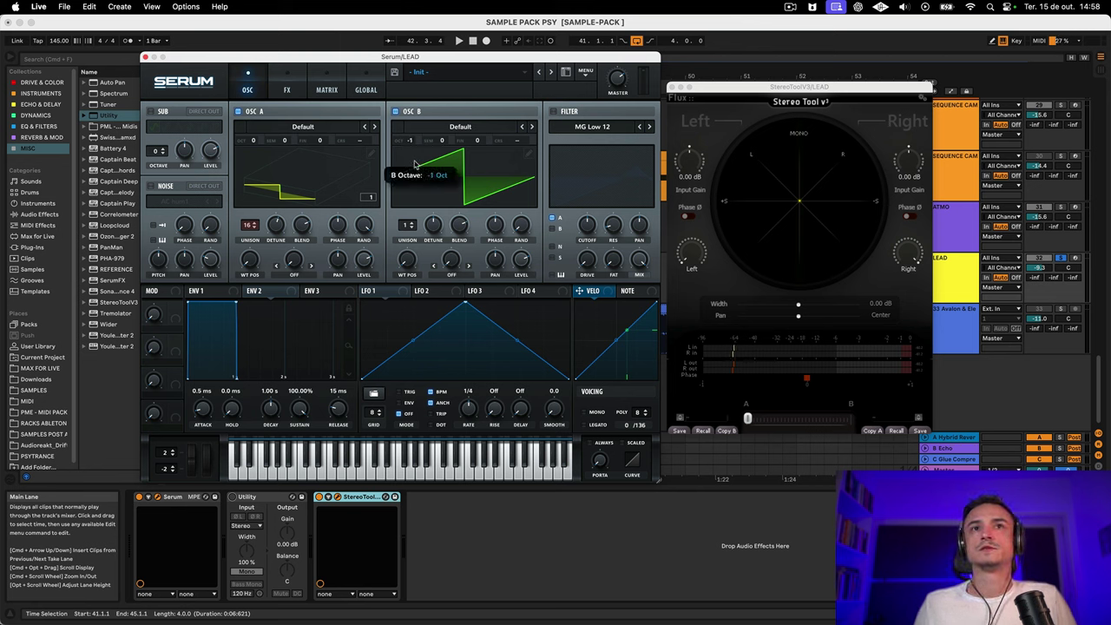
click(238, 112)
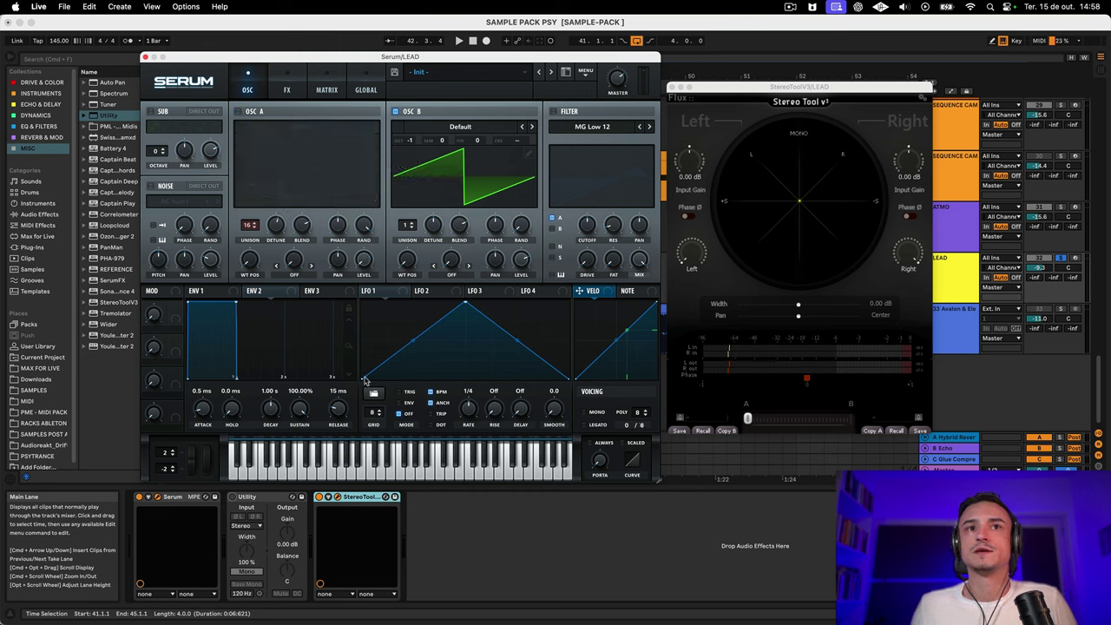
key(space)
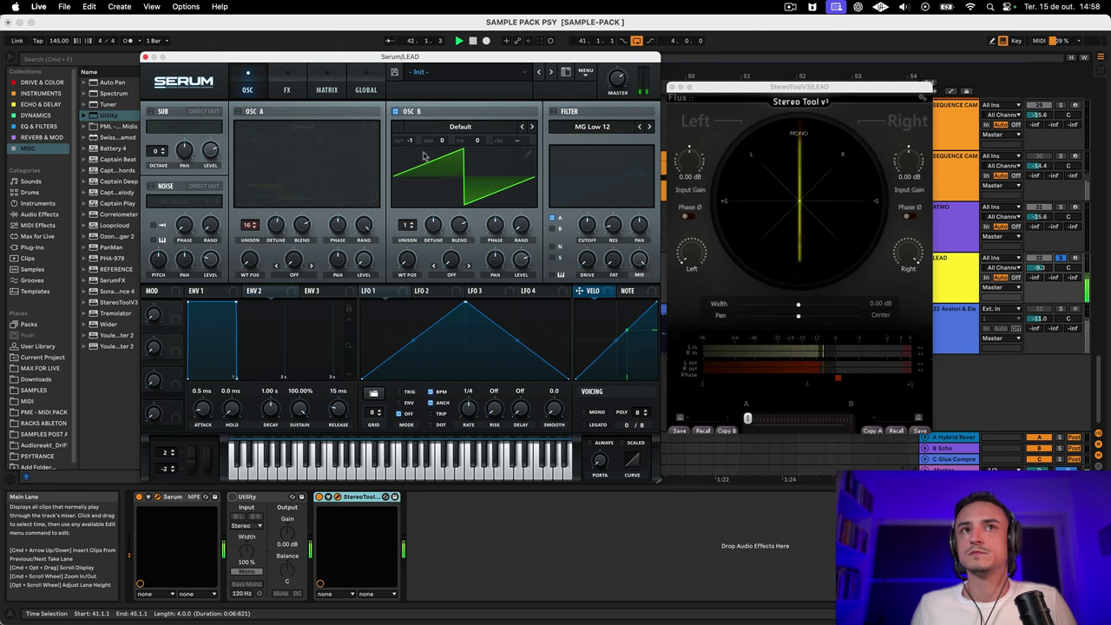
drag(412, 148, 417, 136)
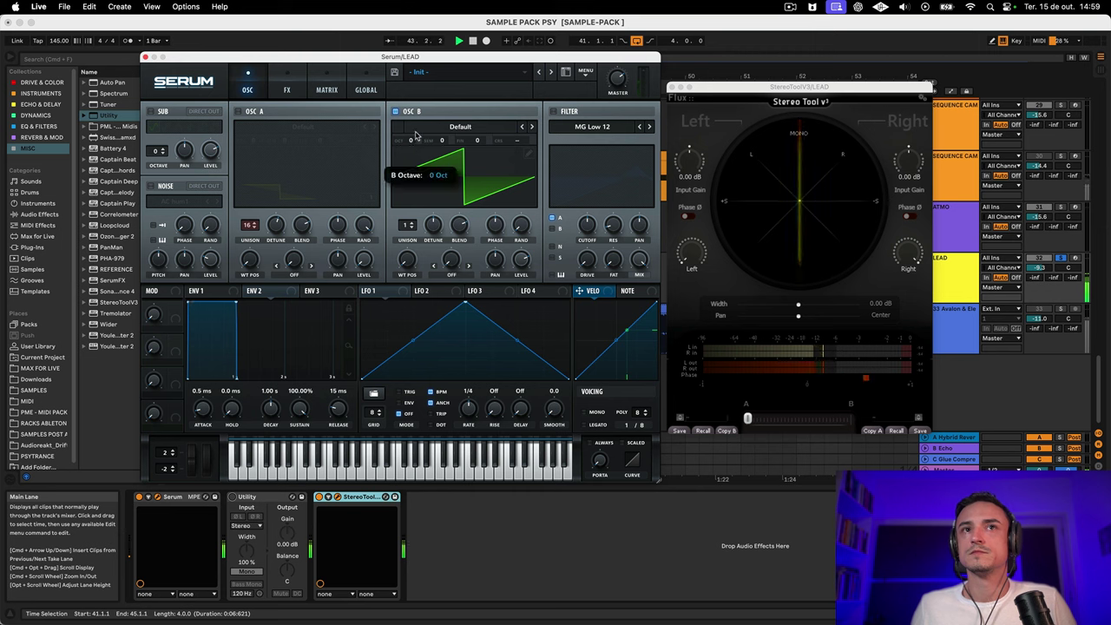
Step: Re-enable oscillator A and adjust its output level against oscillator B while the loop plays
click(239, 111)
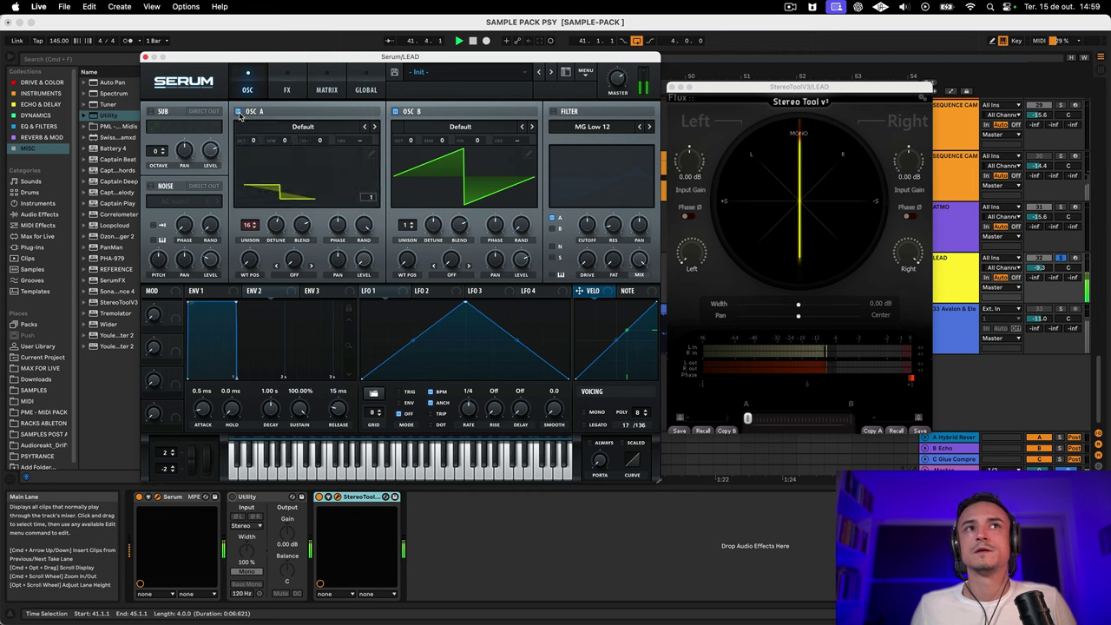
drag(366, 266, 368, 179)
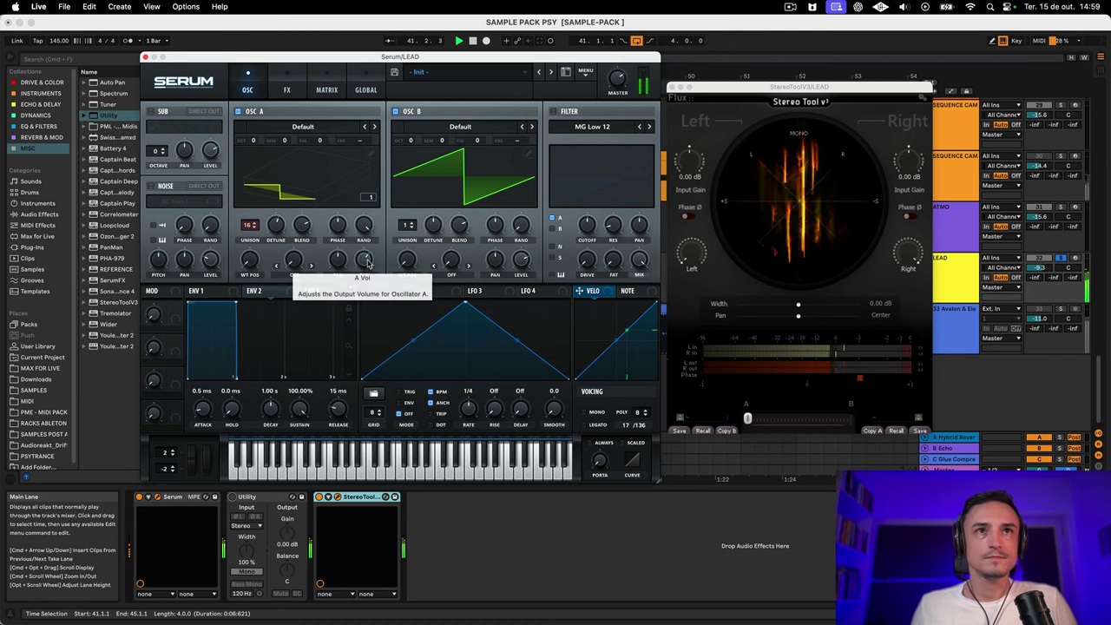
drag(369, 267, 369, 258)
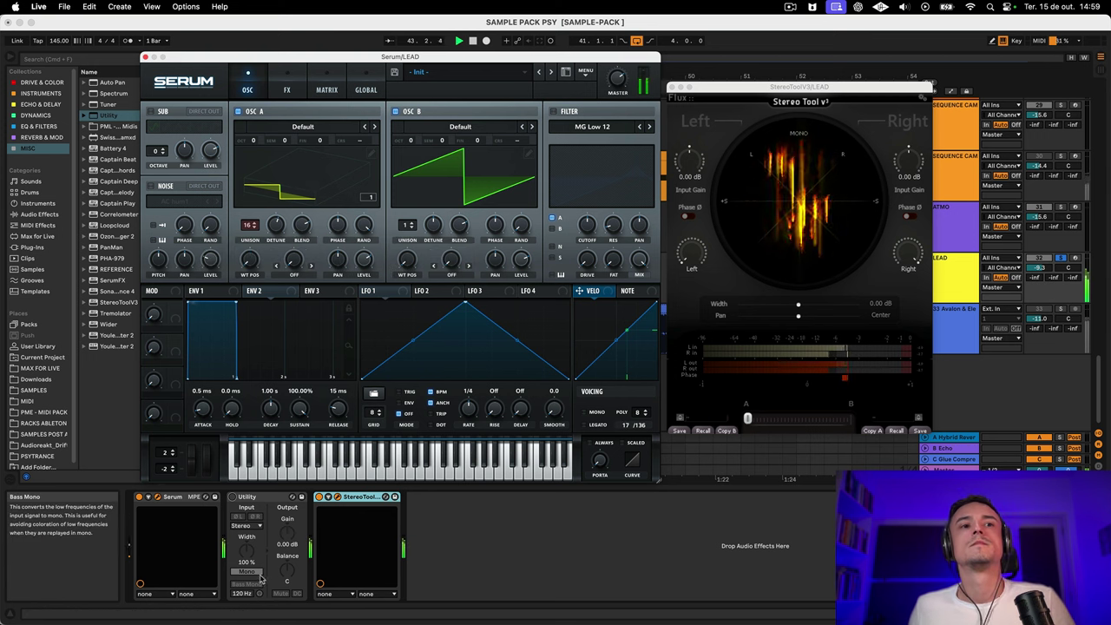
Step: Compare the layered lead in stereo and mono by switching the Utility effect on and off
click(233, 498)
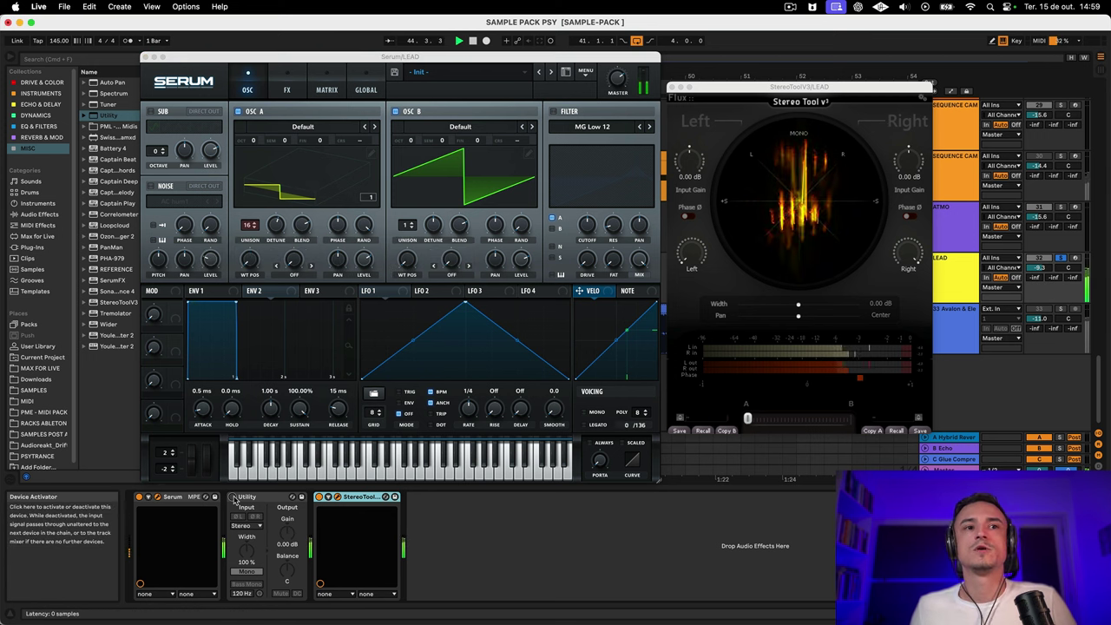
click(234, 500)
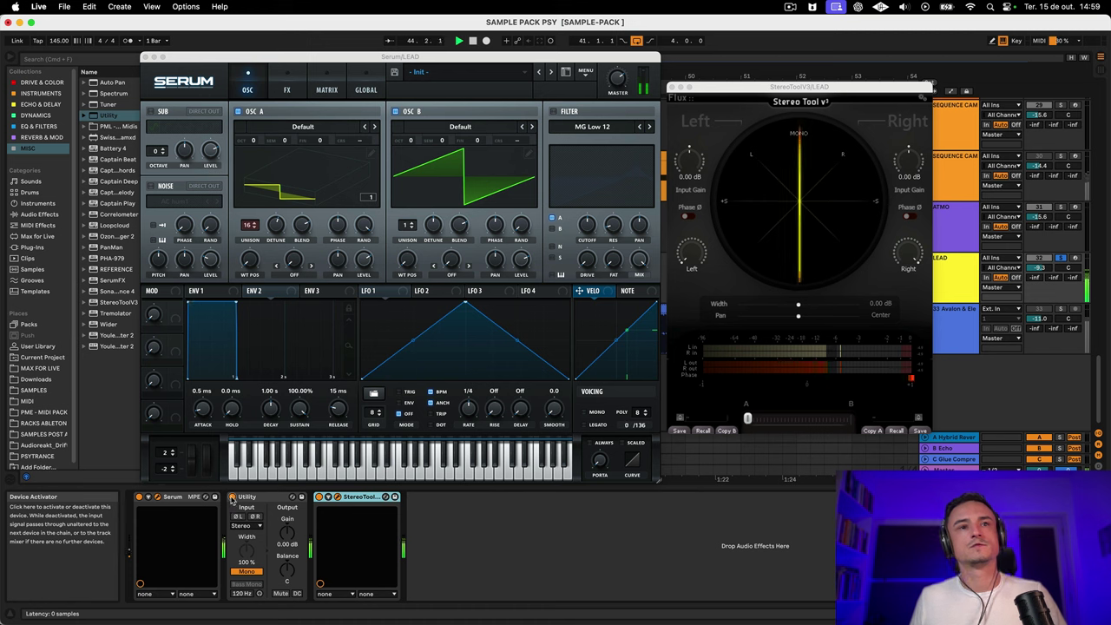
click(231, 497)
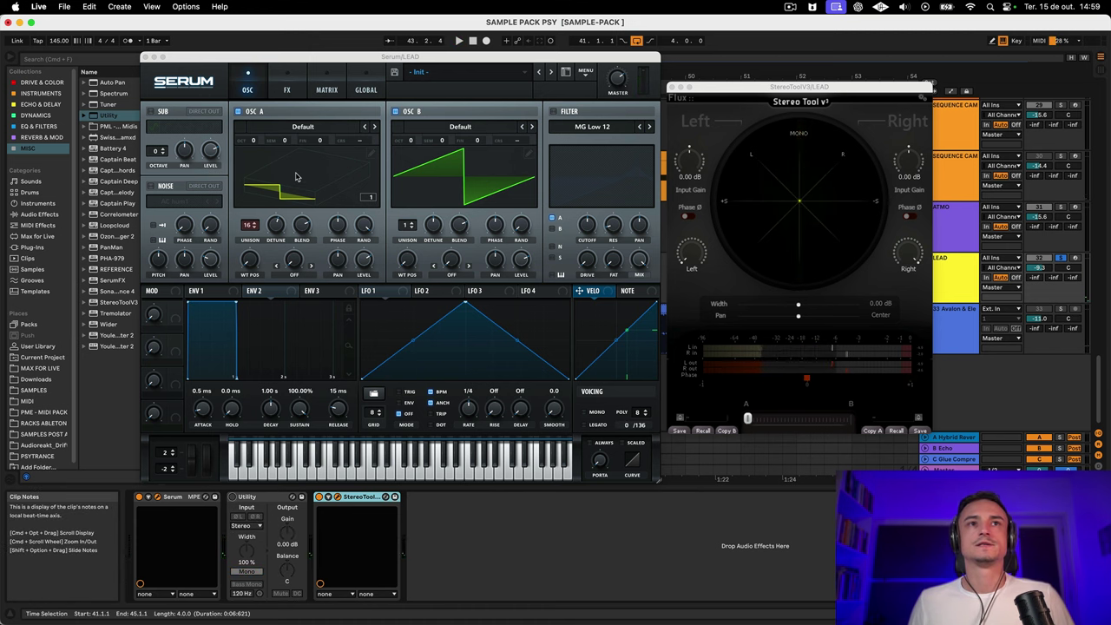
Step: Show oscillator A's waveform in 2D and remove harmonic bins 1 and 2 in its wavetable editor
click(300, 175)
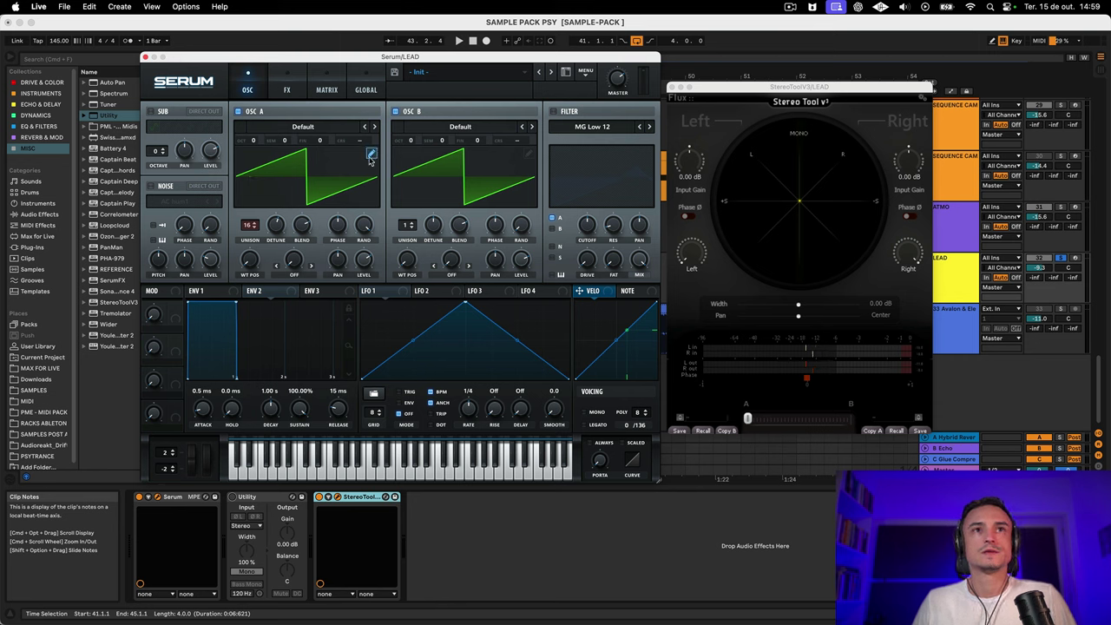
click(372, 156)
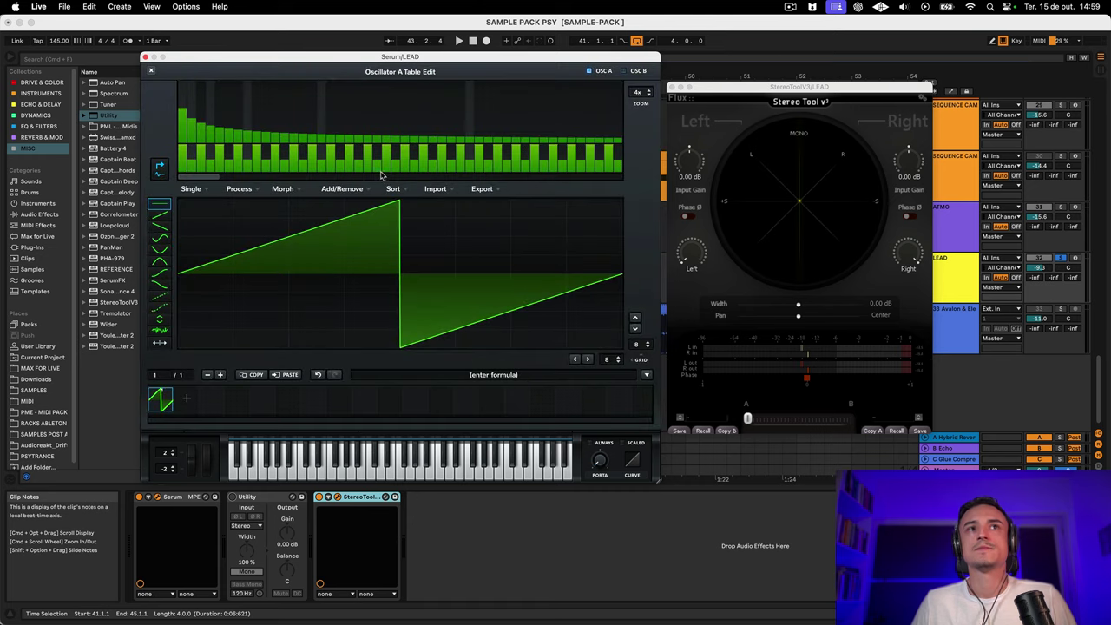
drag(183, 120, 182, 149)
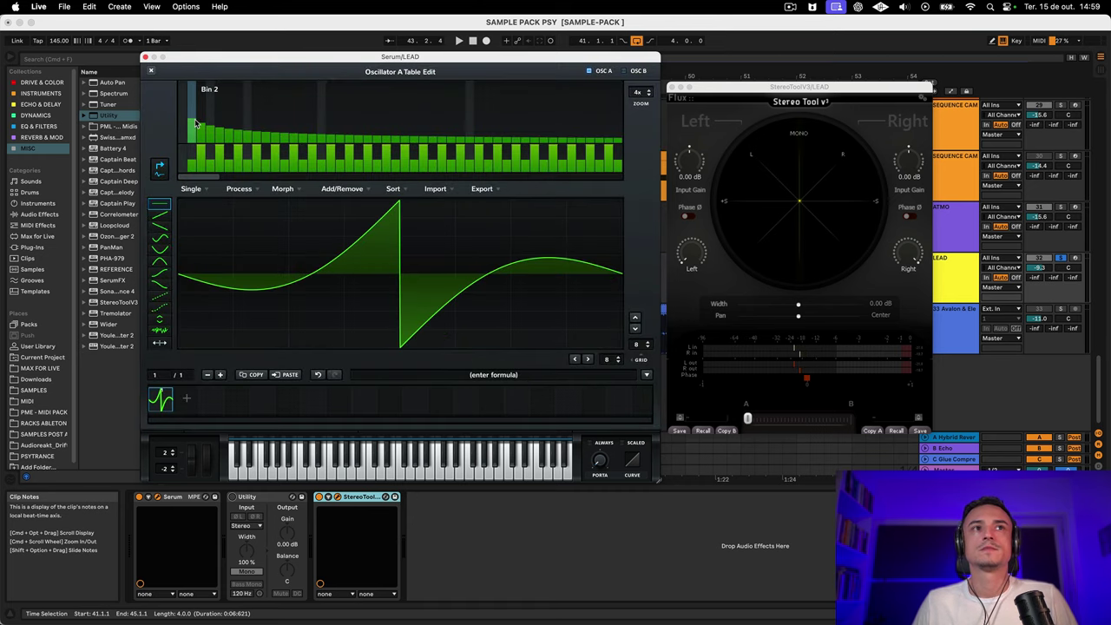
drag(196, 133, 194, 147)
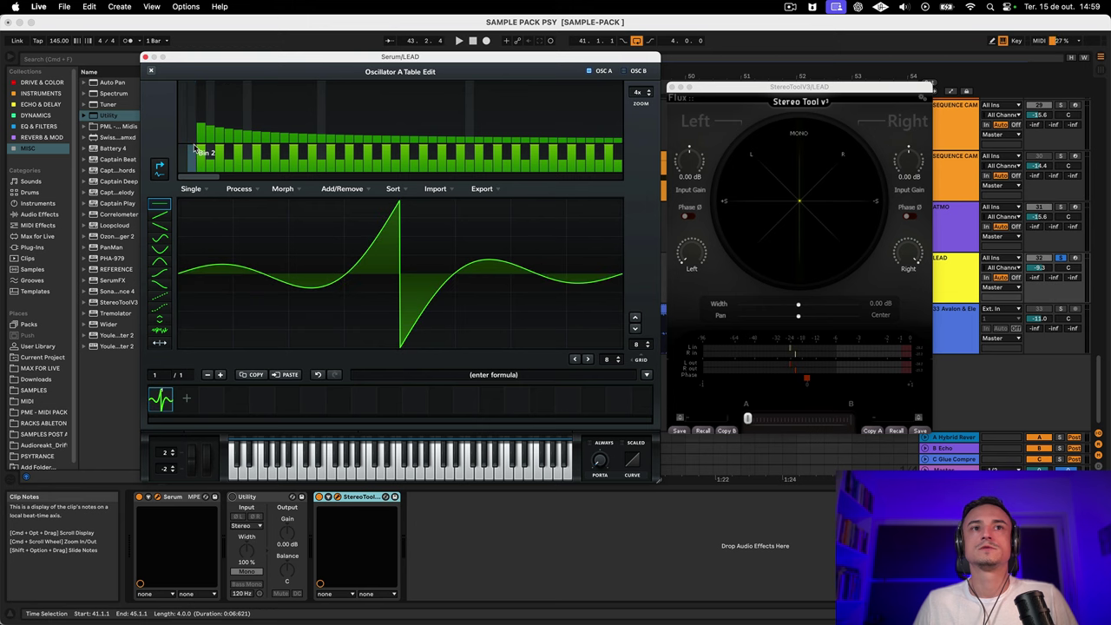
click(150, 71)
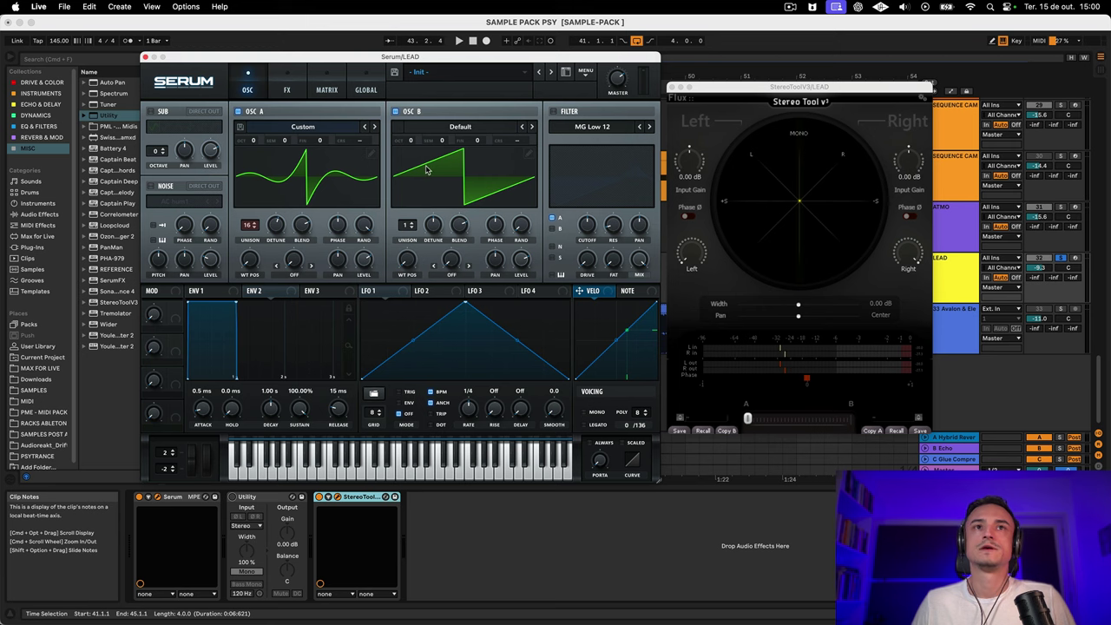
Step: In oscillator B's wavetable editor, remove all harmonics above bin 3, zero bin 2's phase, and rebalance the levels of bins 1 to 3
click(530, 153)
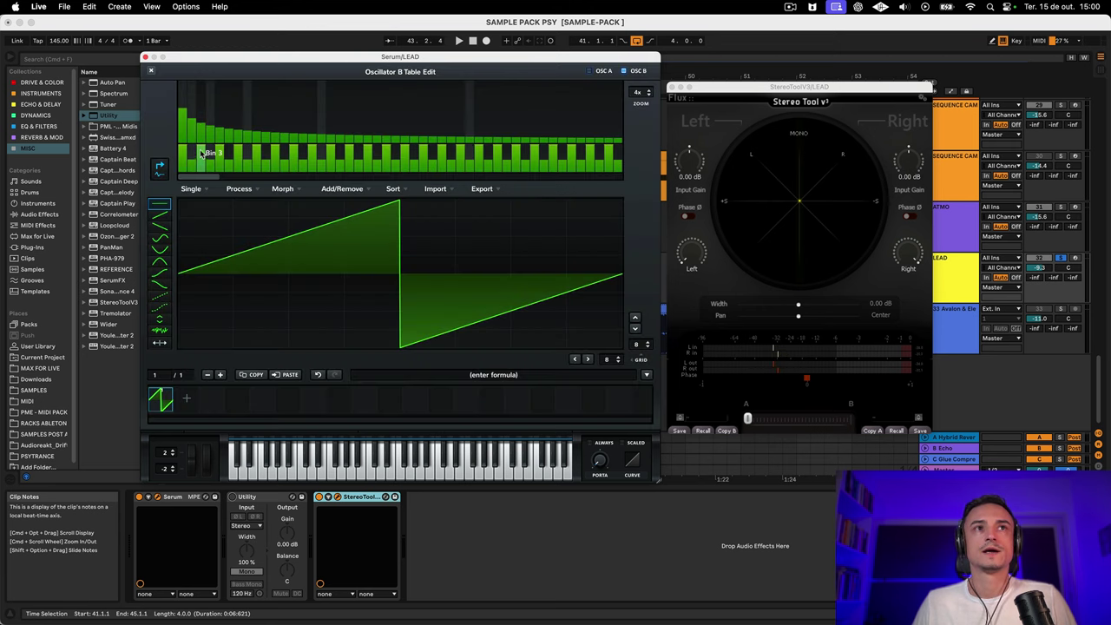
drag(199, 130, 690, 235)
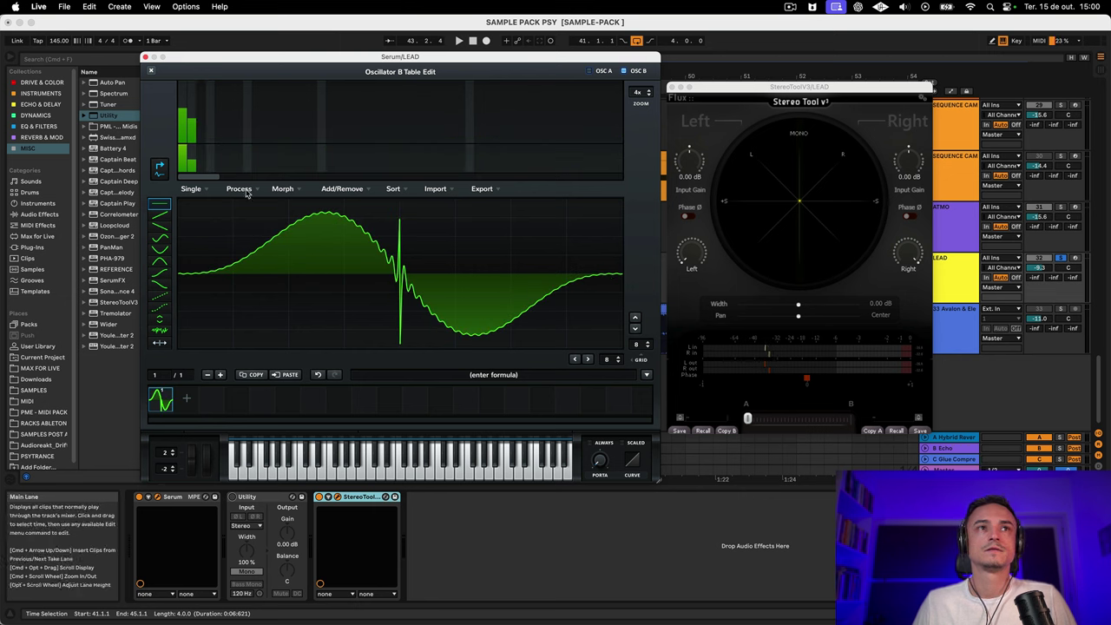
mouse_move(194, 160)
mouse_down()
mouse_move(194, 137)
mouse_move(195, 171)
mouse_up()
click(195, 119)
click(193, 109)
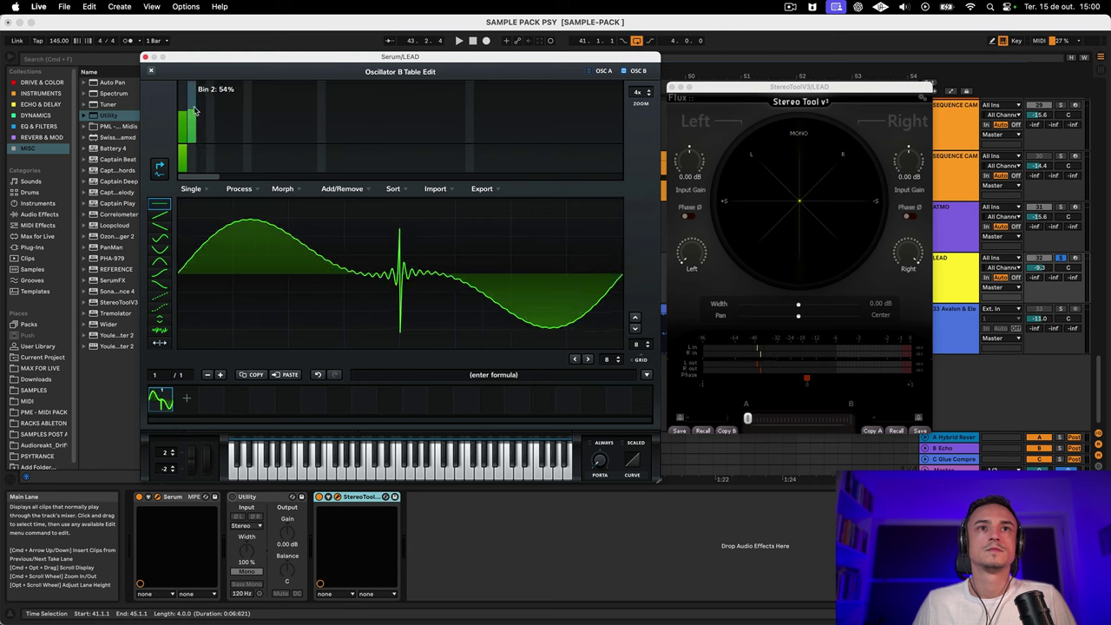
click(194, 108)
click(200, 87)
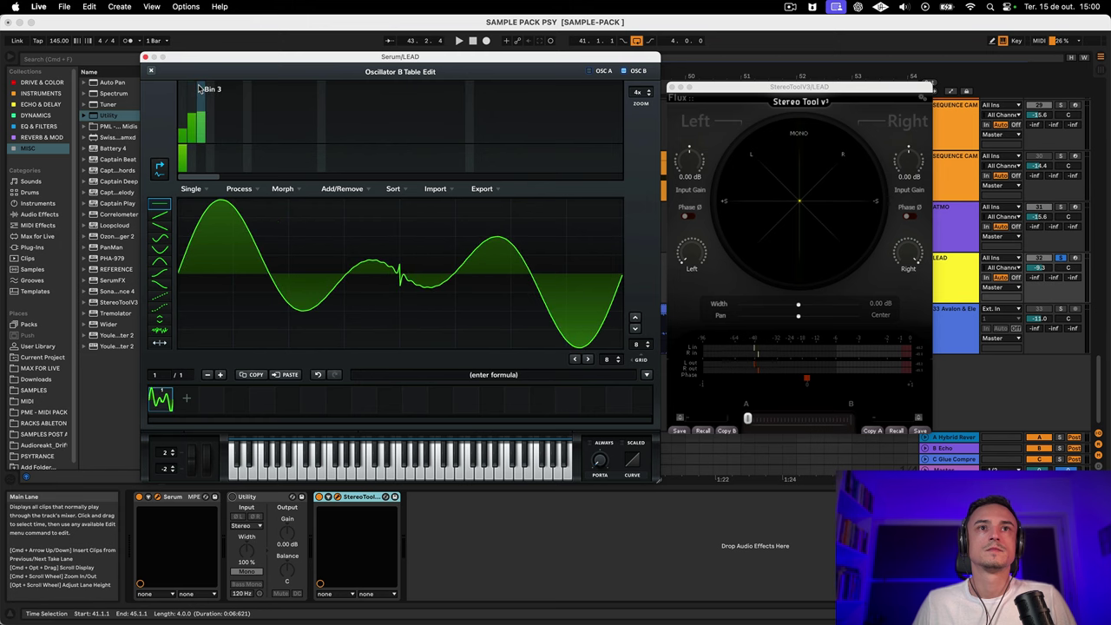
click(204, 128)
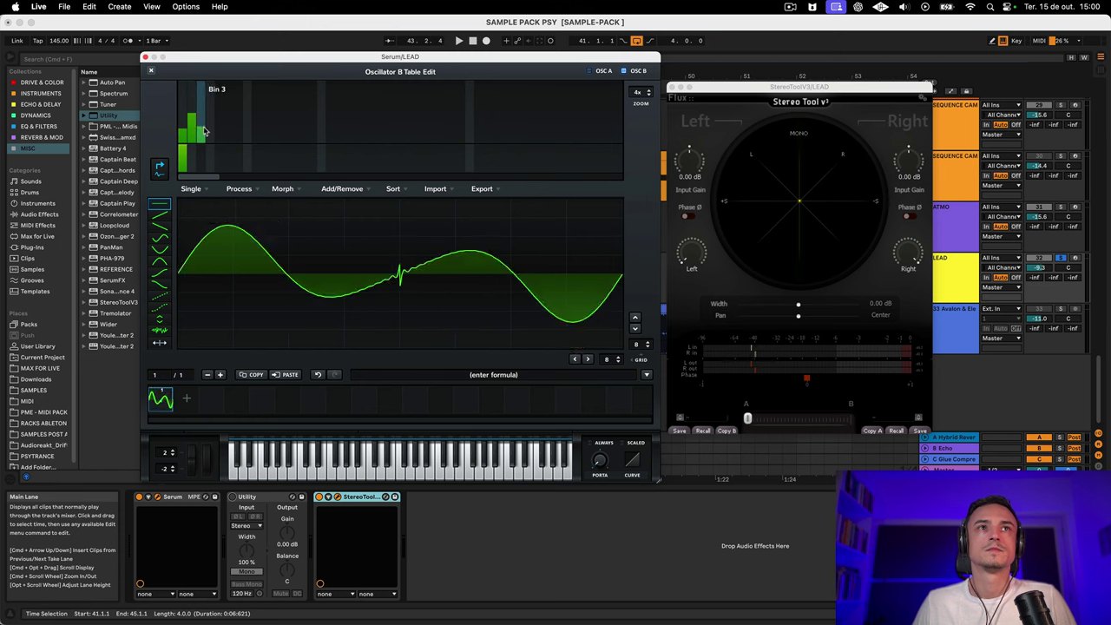
Step: Close oscillator B's wavetable editor and audition the layered lead with the edited waveform
key(space)
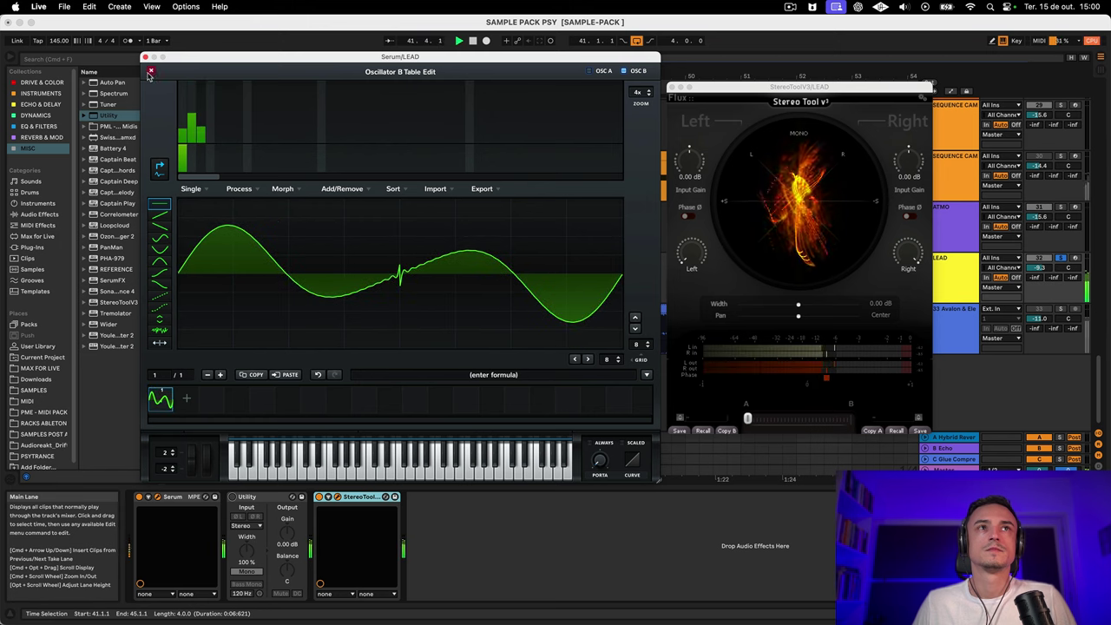
click(151, 72)
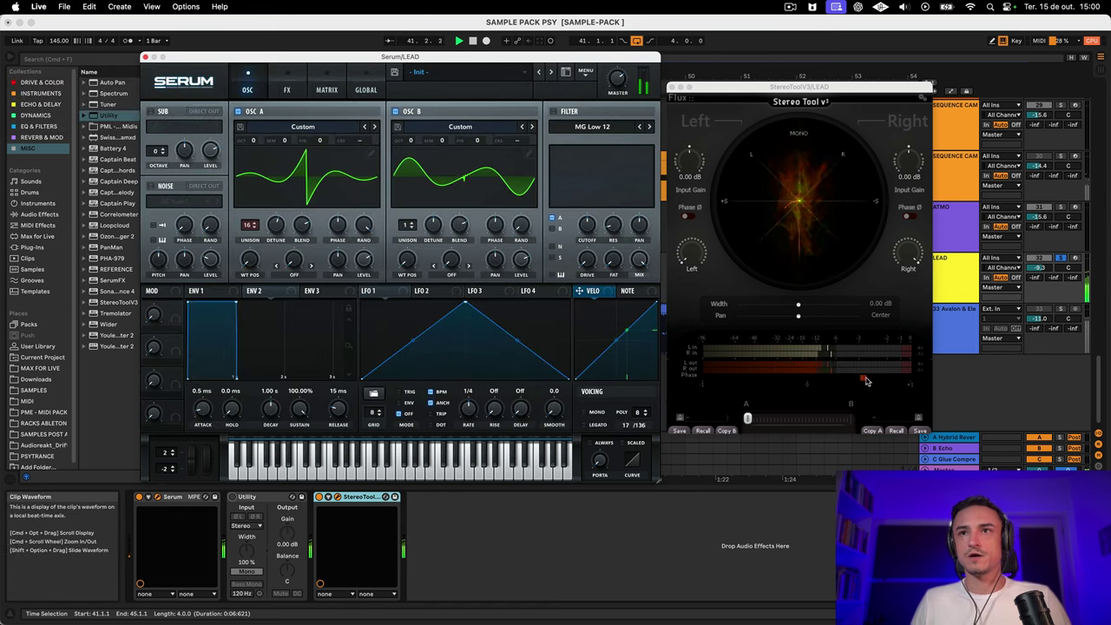
key(space)
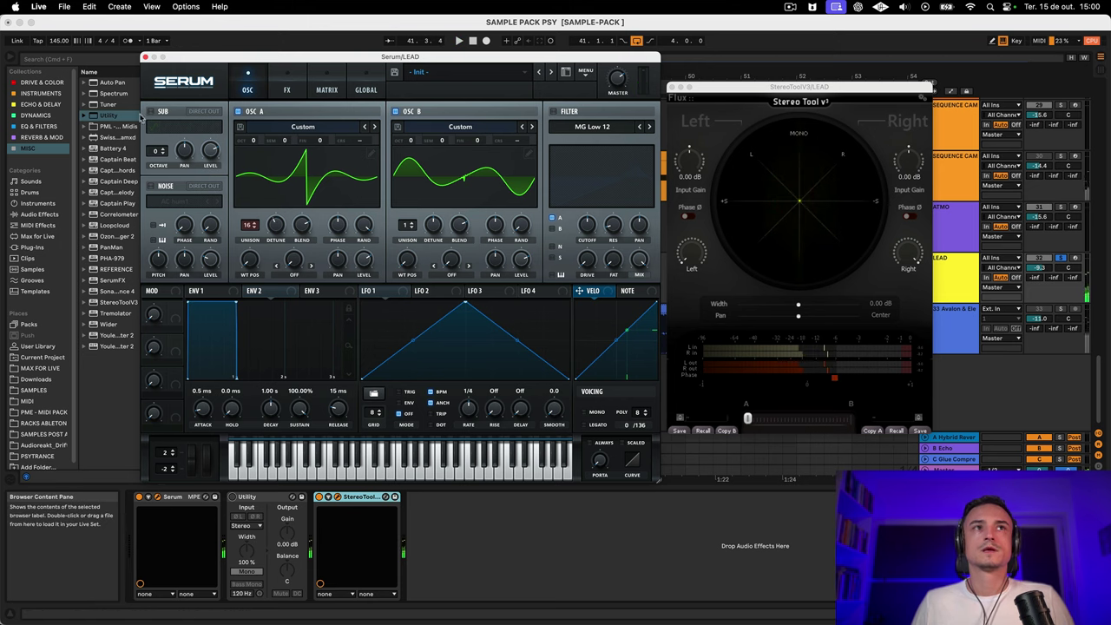
Step: Enable the sub oscillator at octave -1 with the saw waveform and adjust its level while the loop plays
click(151, 112)
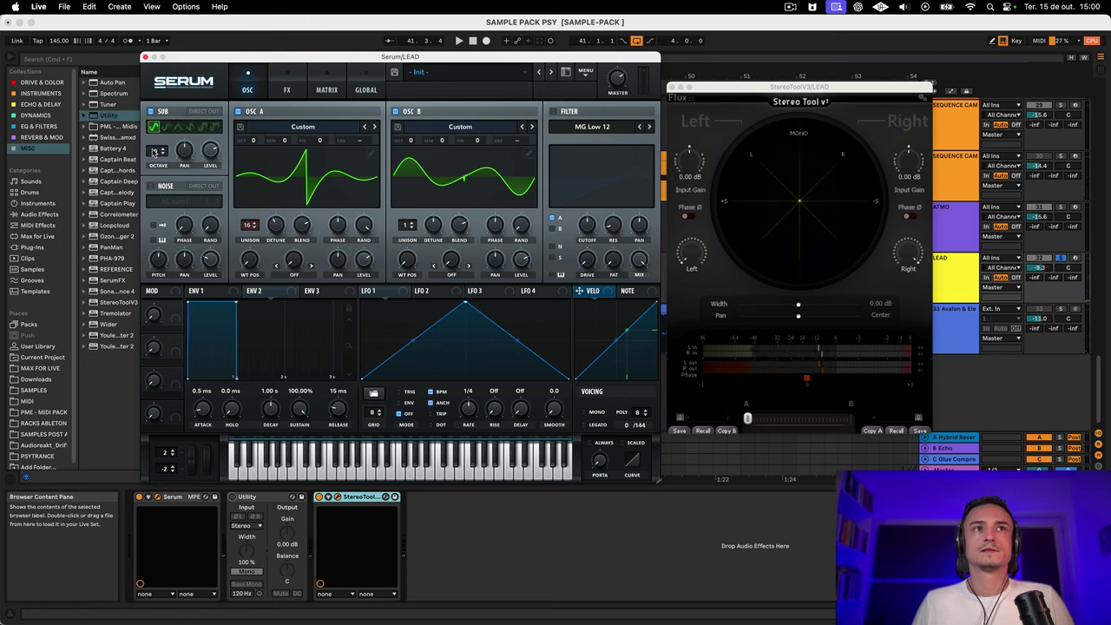
drag(154, 149, 190, 233)
drag(206, 147, 212, 113)
key(space)
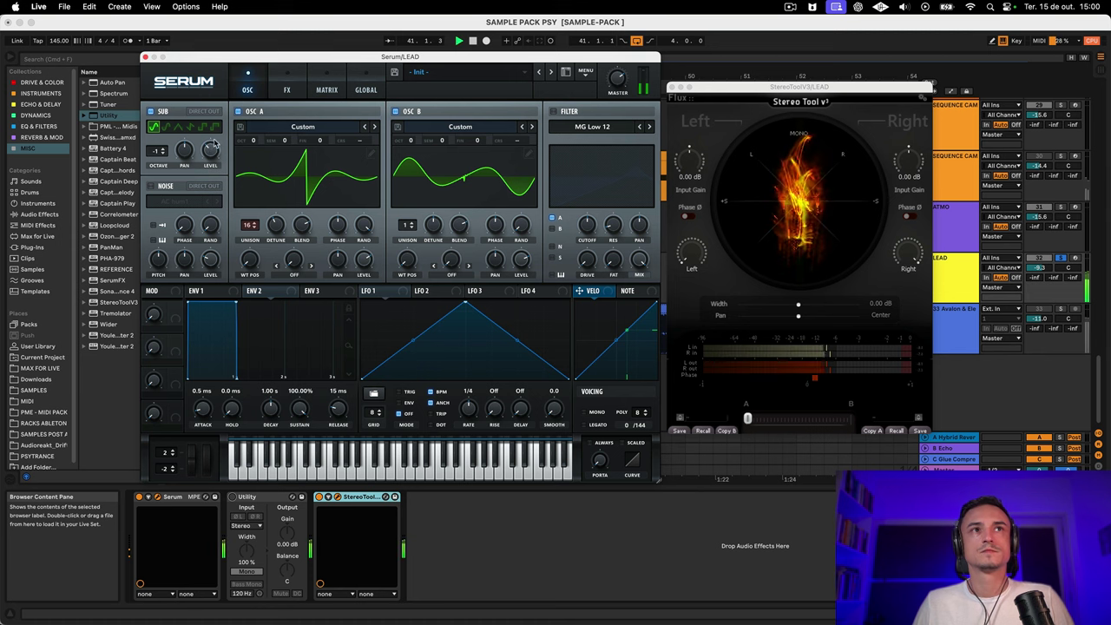
drag(209, 153, 208, 127)
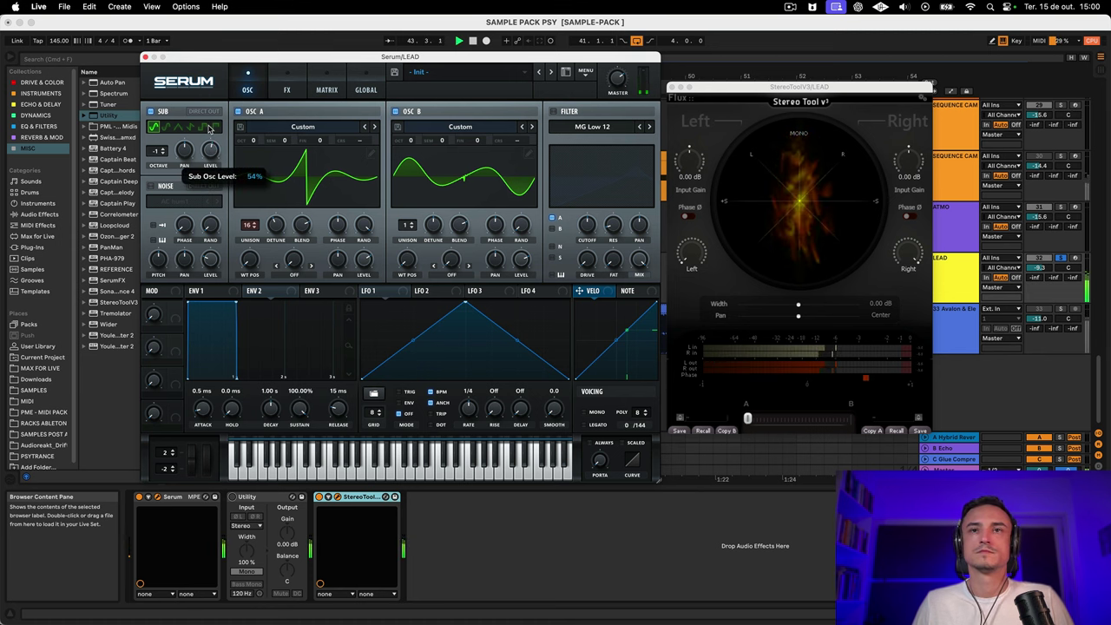
click(190, 128)
drag(213, 154, 211, 155)
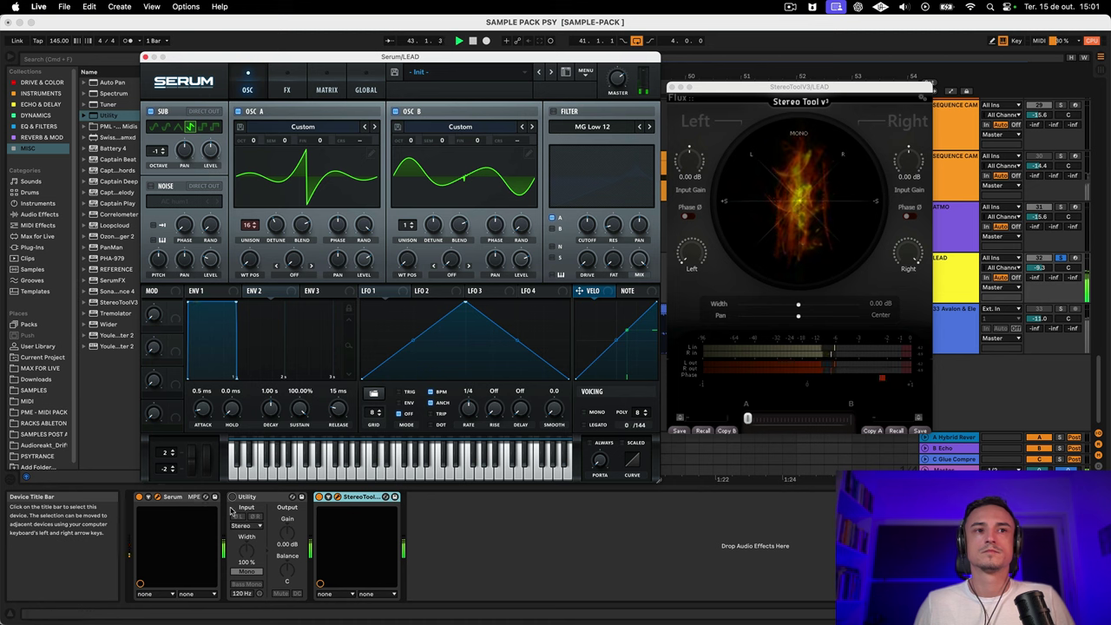
Step: Compare the lead with the sub layer in mono and stereo by toggling the Utility effect
click(247, 571)
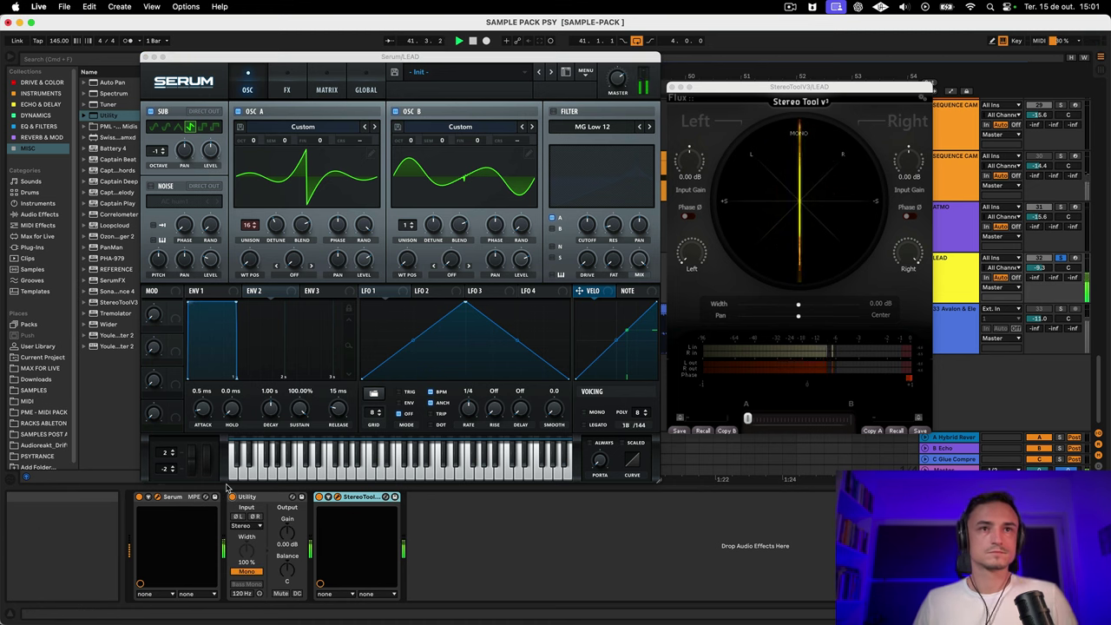
click(232, 497)
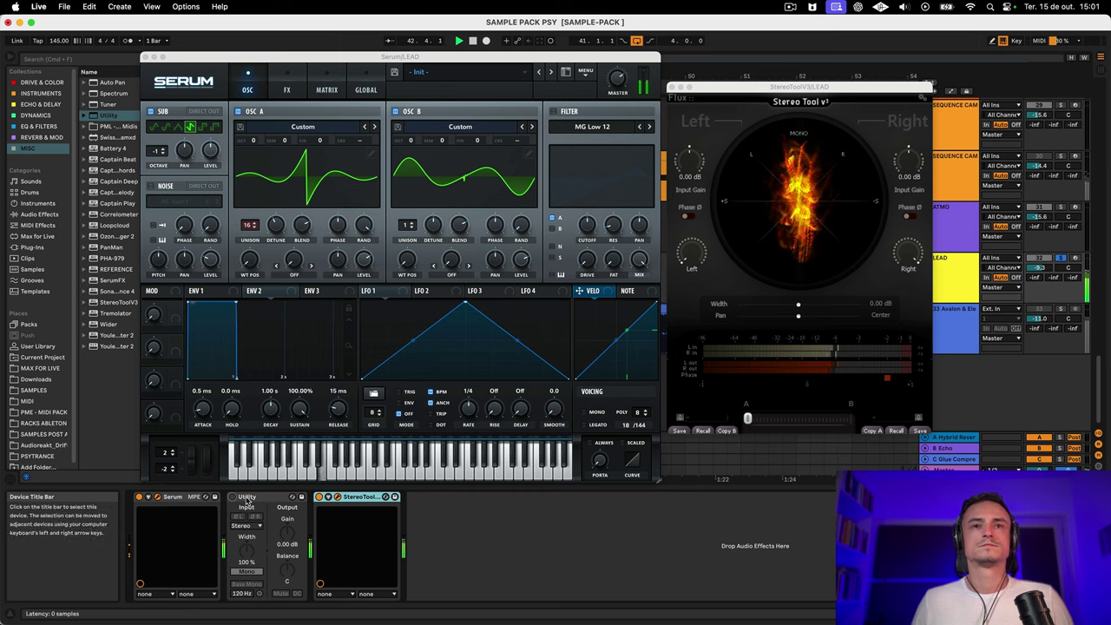
click(246, 495)
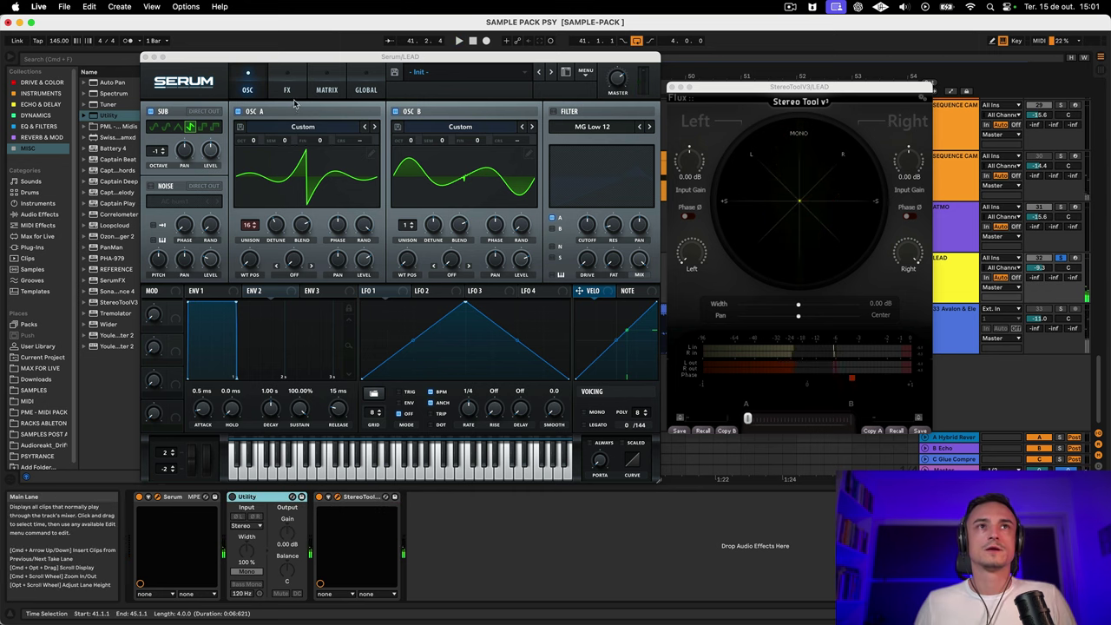
Step: Enable the Hyper/Dimension effect in Serum and set the Hyper mix to about 16% while the loop plays
click(290, 94)
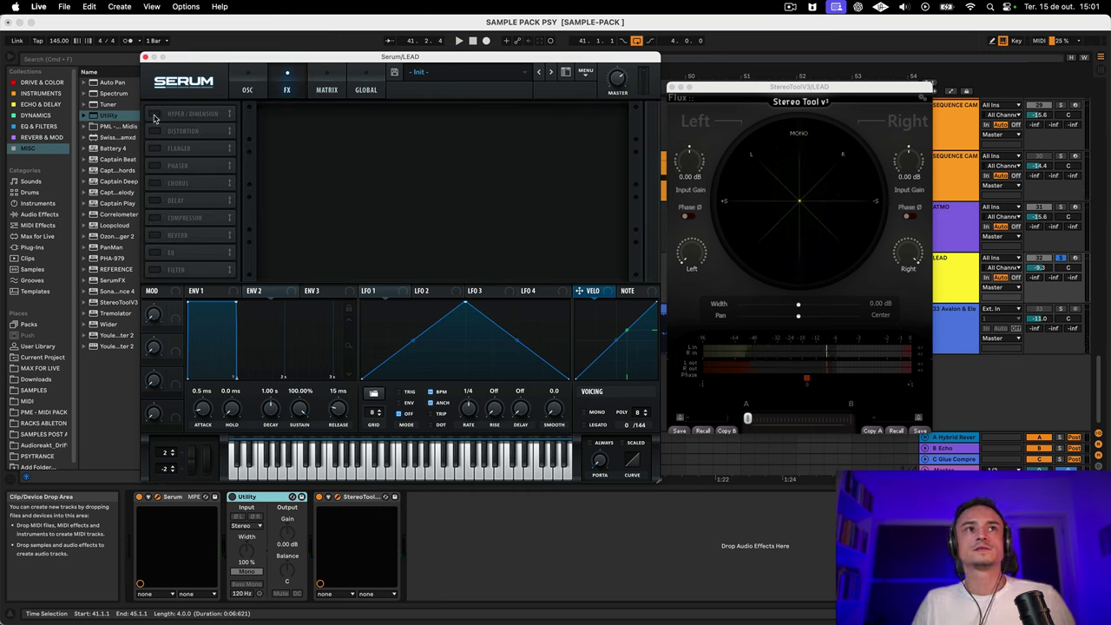
click(156, 114)
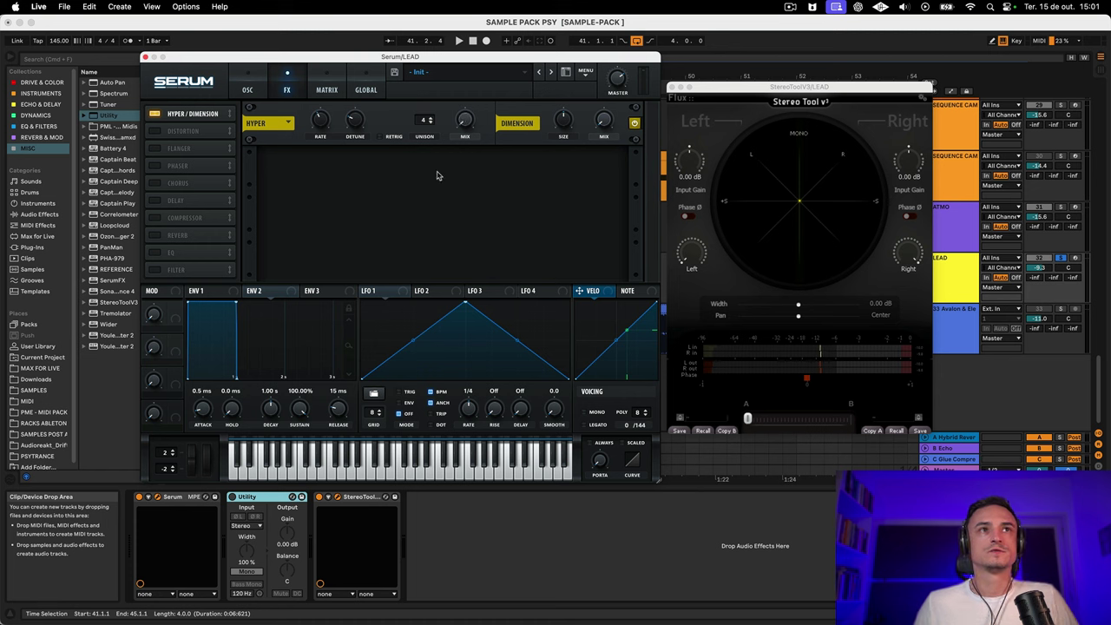
key(space)
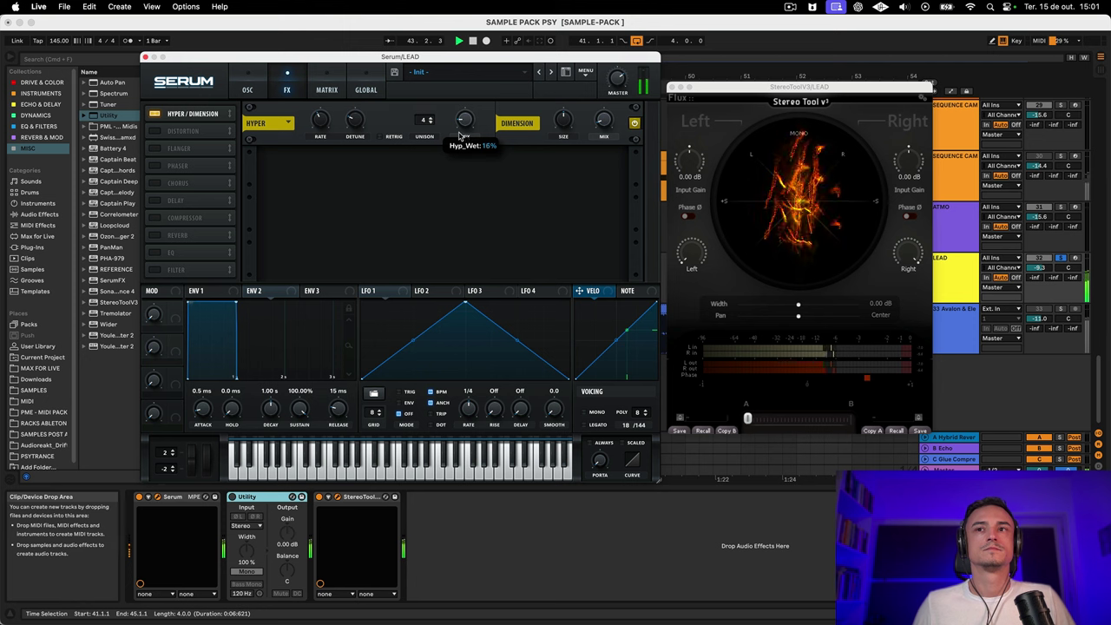
Step: Try the Phaser effect on the lead during playback and switch it off again
click(160, 170)
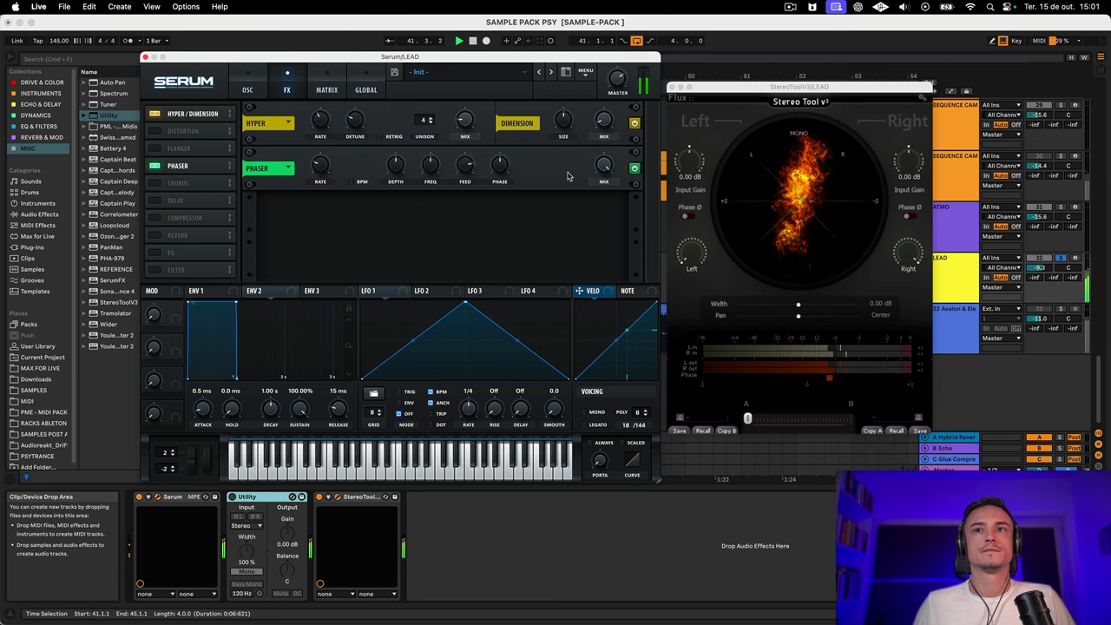
key(space)
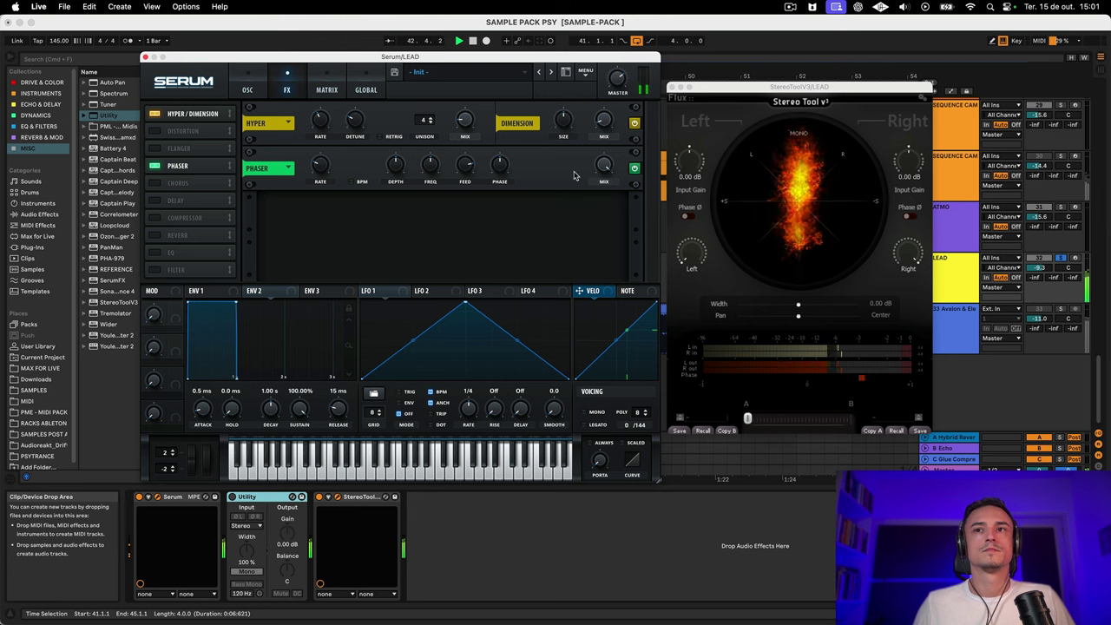
click(155, 166)
Step: Enable the Chorus effect at a 0.38 Hz rate, lower its mix, and set the Dimension mix to about 17%
click(154, 183)
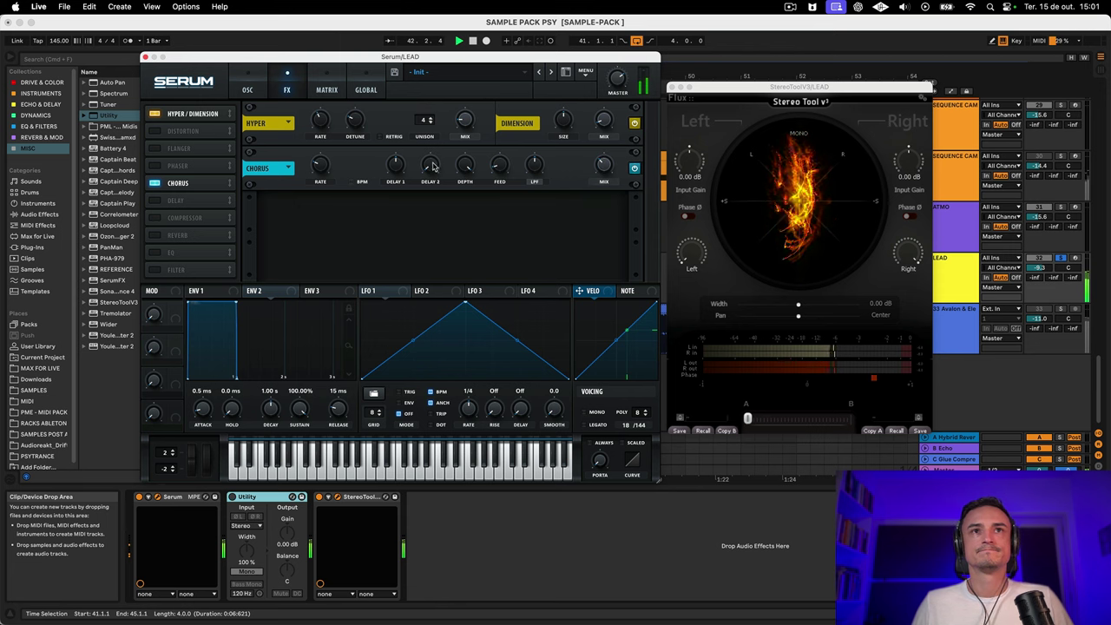
mouse_move(321, 169)
mouse_down()
mouse_move(328, 154)
mouse_move(331, 167)
mouse_up()
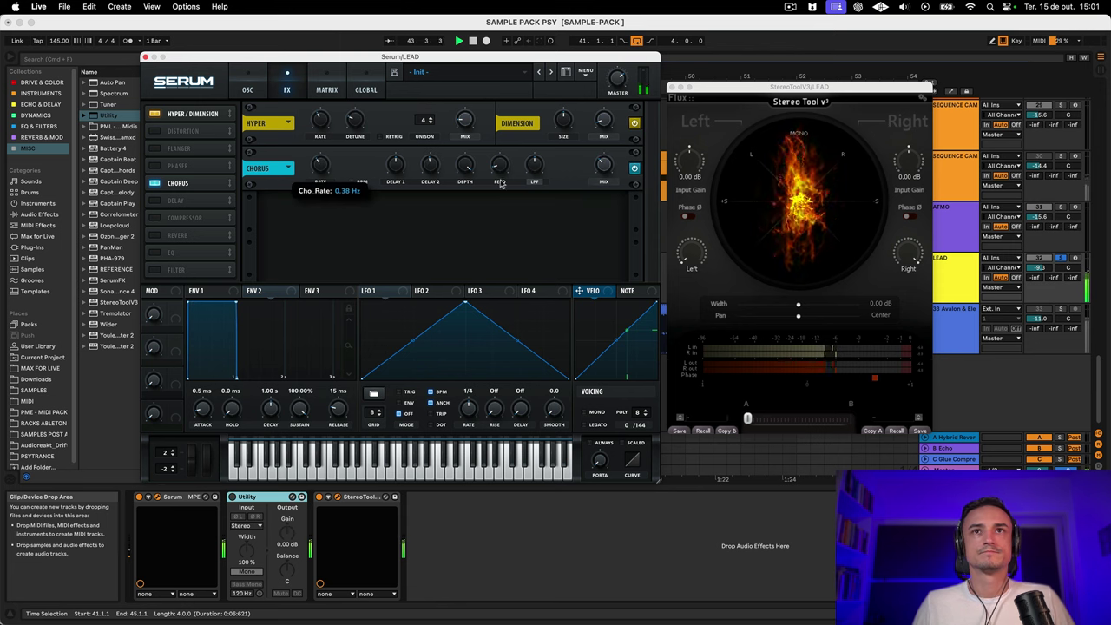
drag(603, 165, 594, 209)
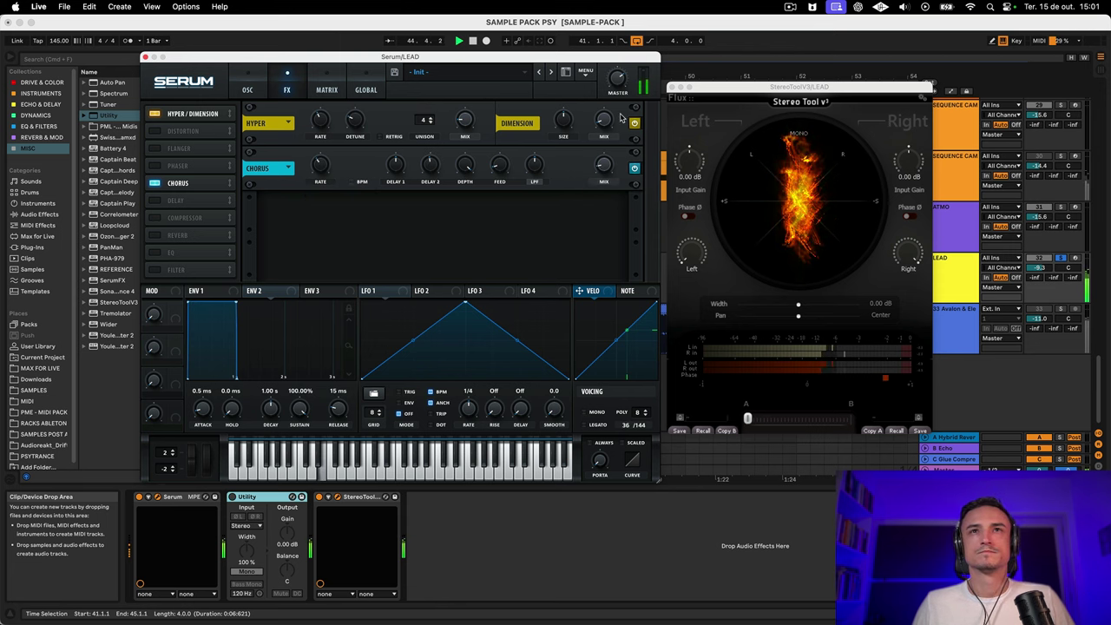
drag(597, 98, 595, 103)
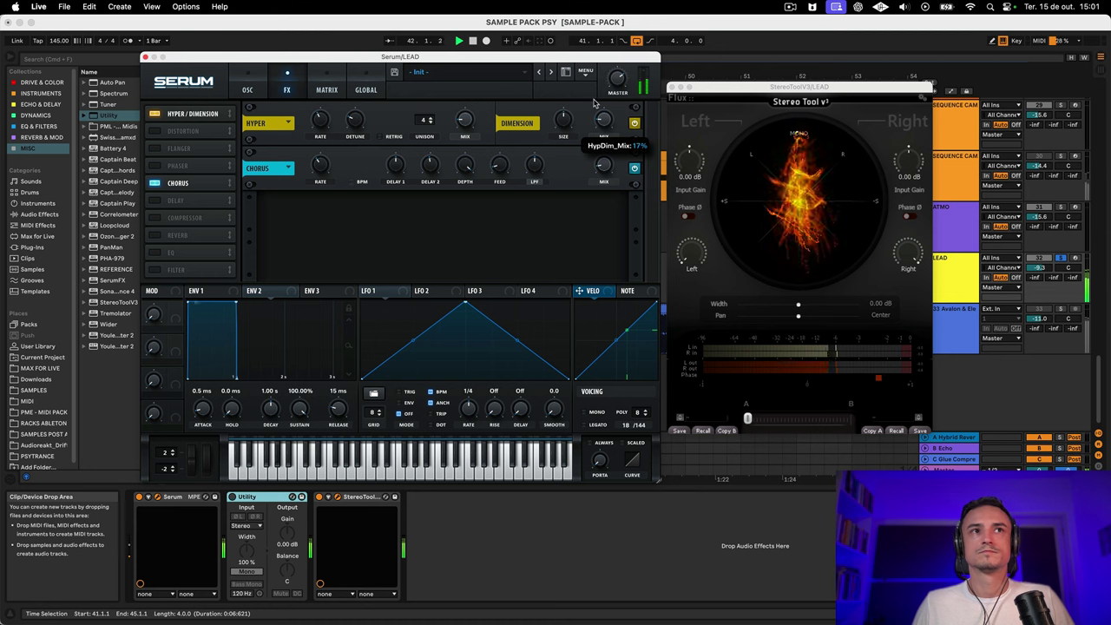
Step: Enable the Hall reverb in Serum, lower its mix while listening, and stop playback
click(153, 236)
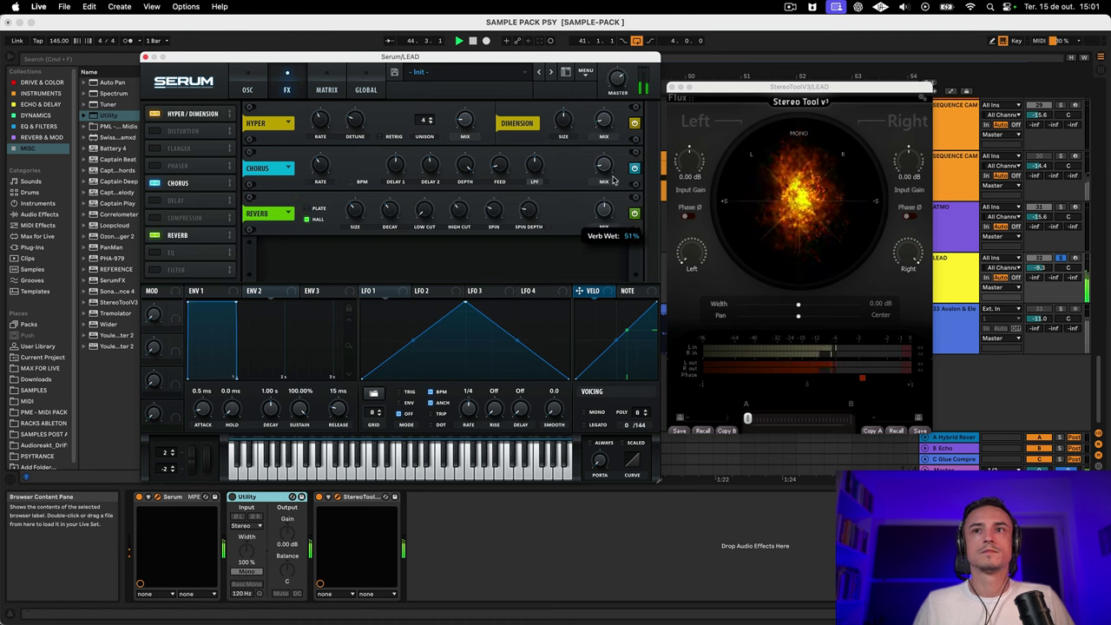
drag(613, 179, 596, 254)
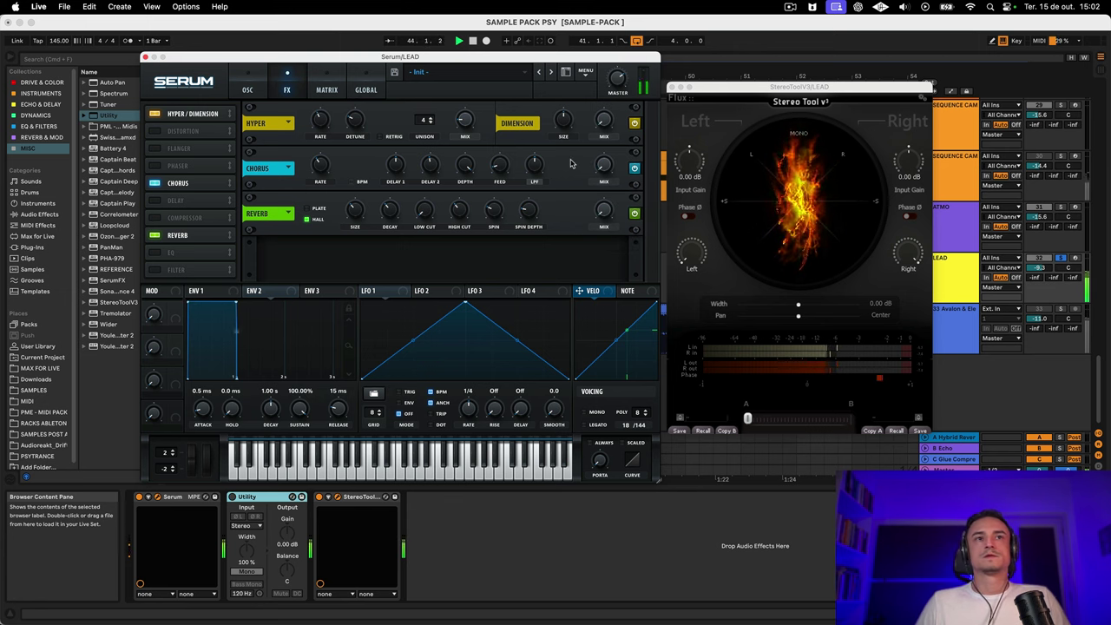
key(space)
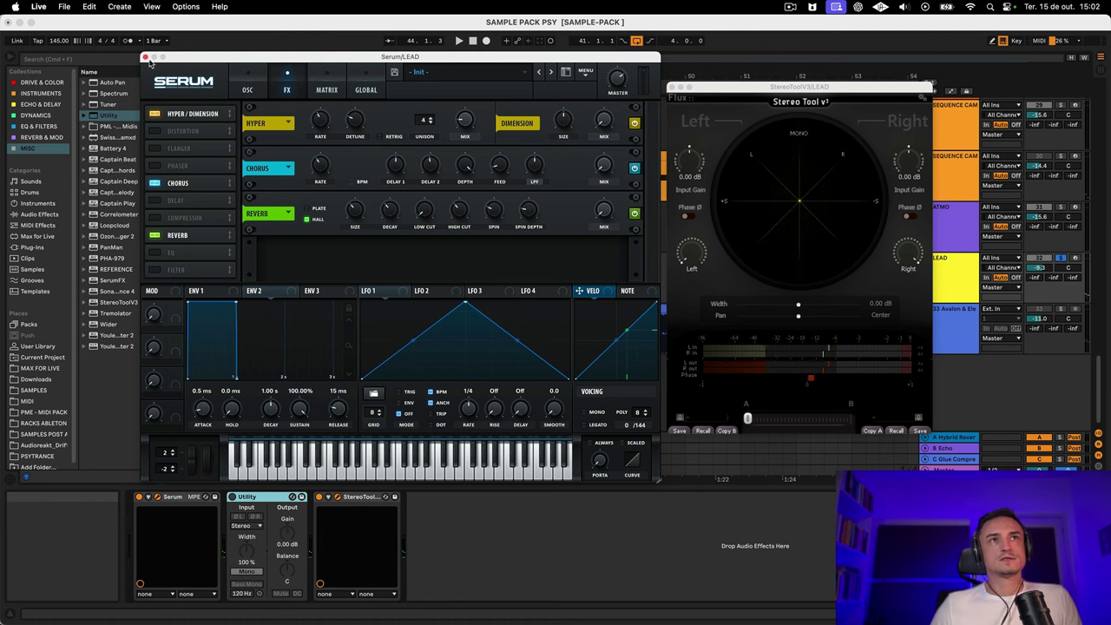
Step: Close the Serum and Stereo Tool windows and select the LEAD track in the arrangement
click(145, 57)
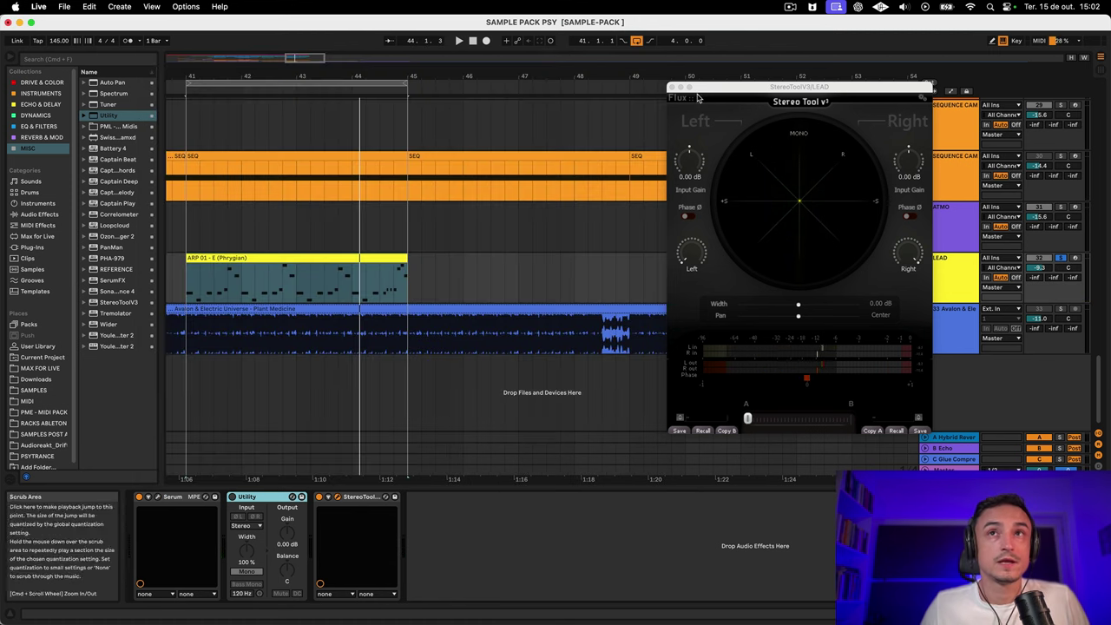
click(673, 89)
click(974, 292)
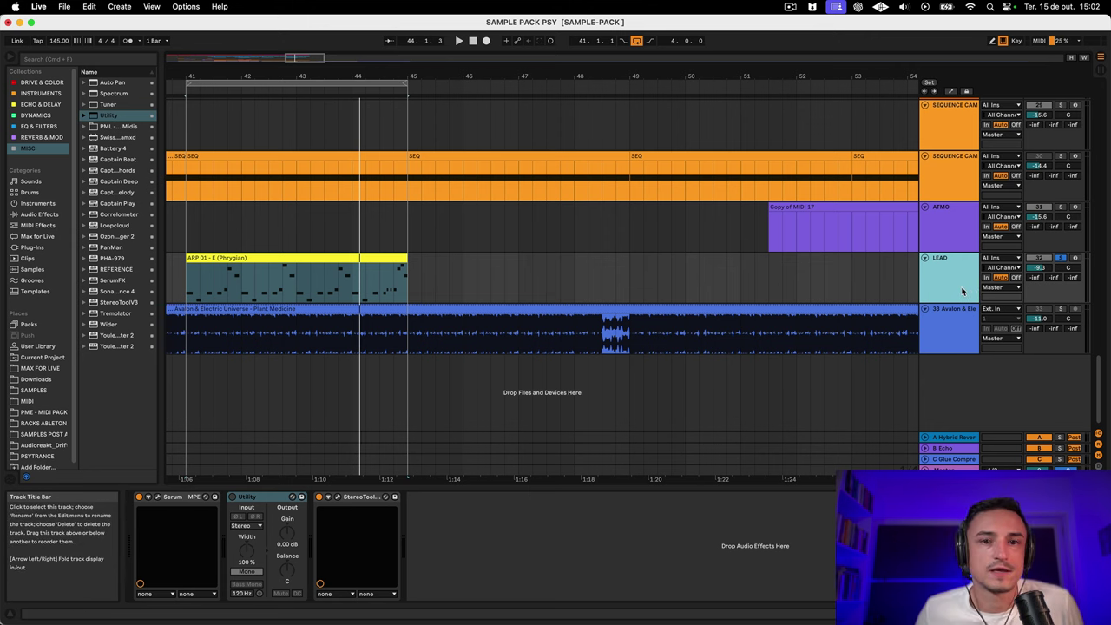
click(1034, 279)
click(949, 296)
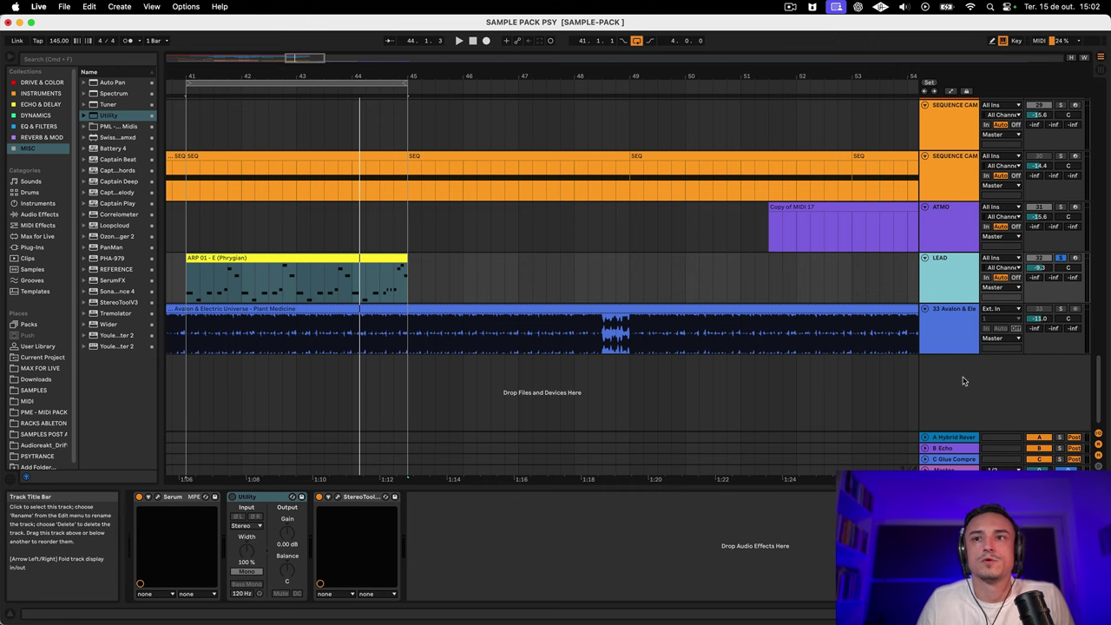
click(949, 453)
click(955, 277)
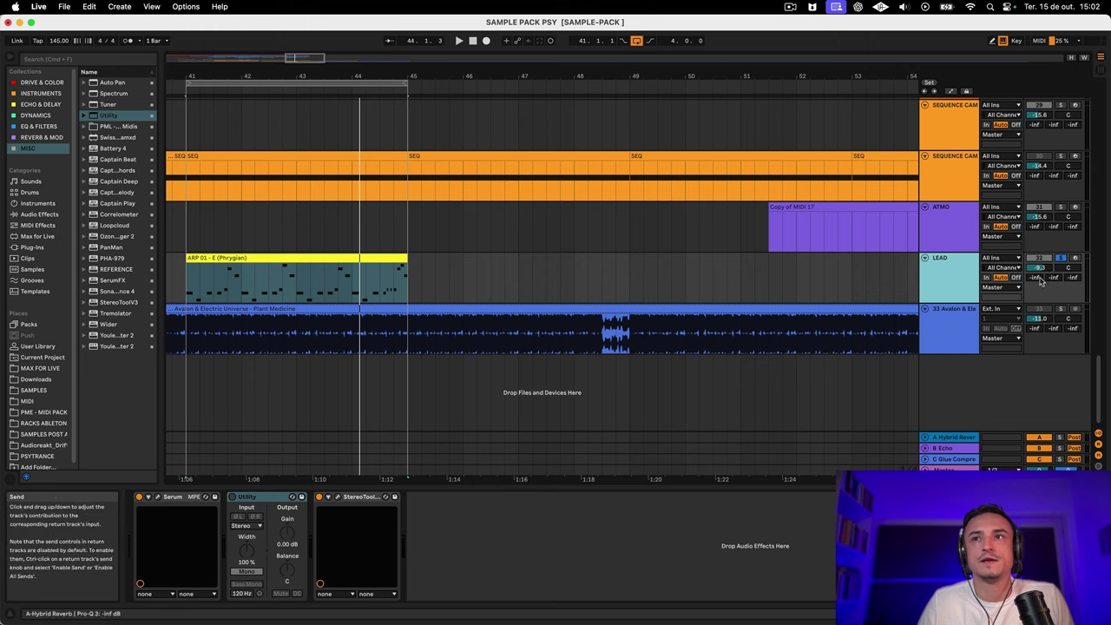
Step: Show the Hybrid Reverb return's devices, set the LEAD track's send A to -17.2 dB, and play the loop
drag(1040, 279, 1041, 243)
click(927, 292)
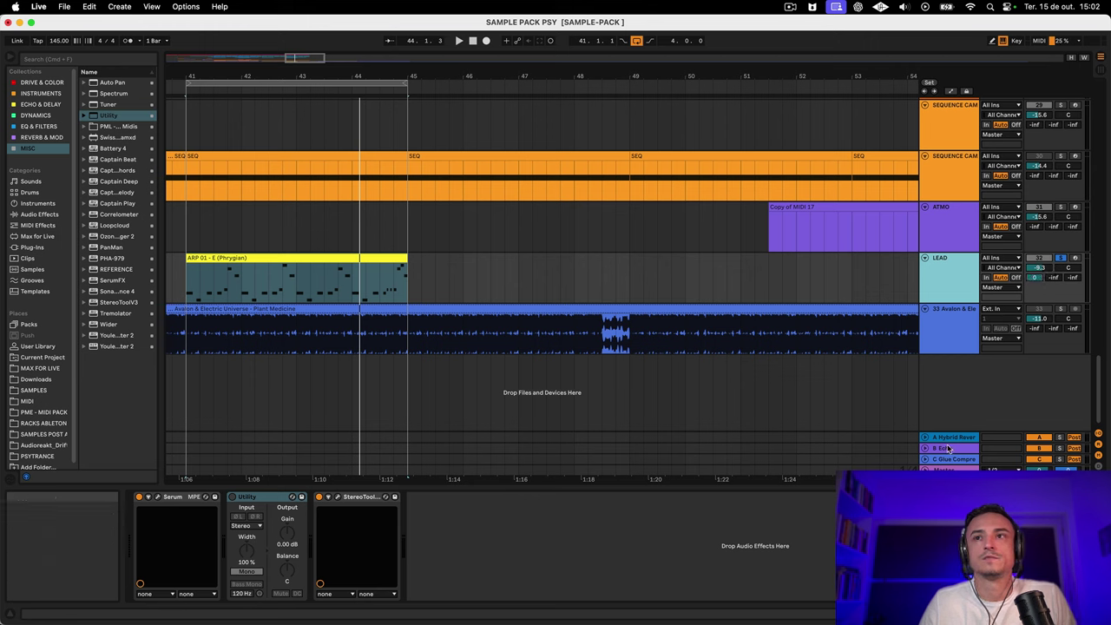
click(950, 437)
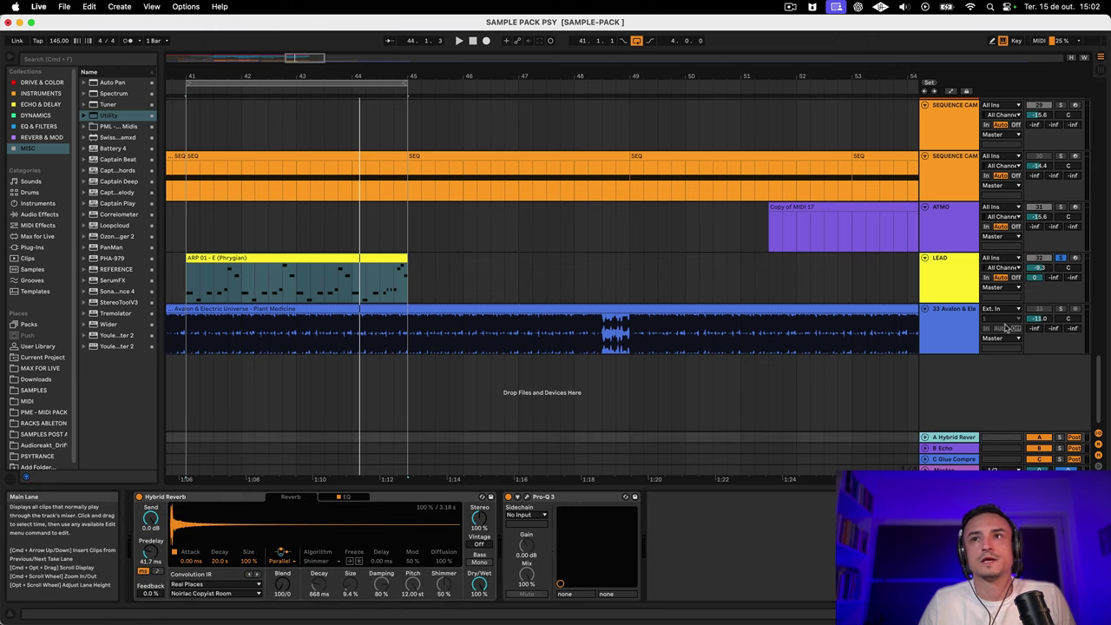
drag(1038, 277, 1038, 281)
key(space)
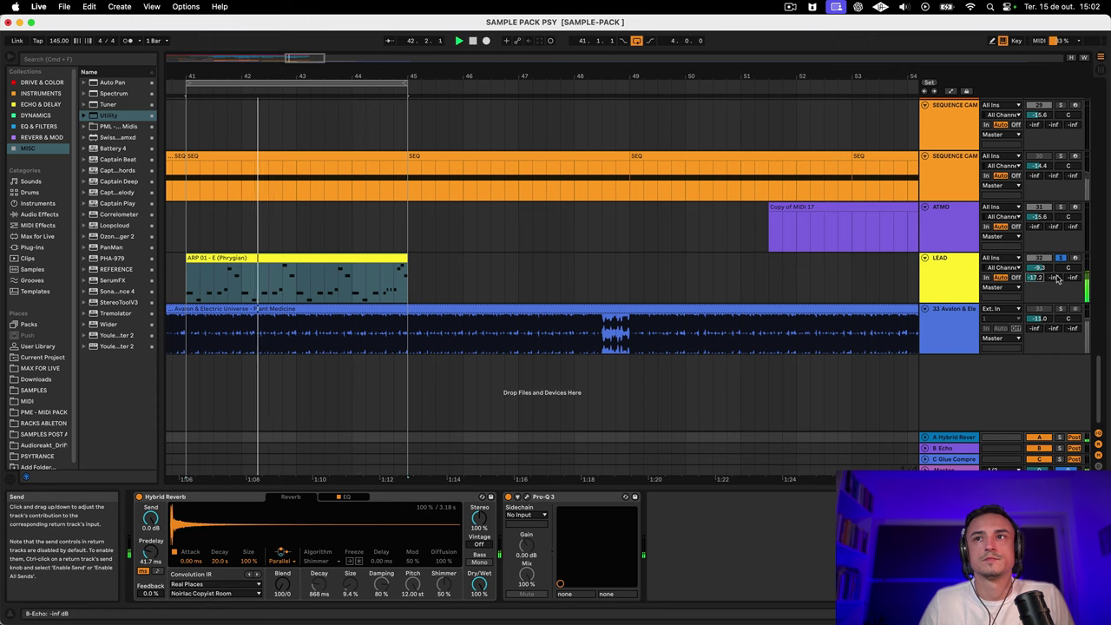
Step: Set the LEAD track's send B to -10.3 dB and the Echo return's high-pass filter to 433 Hz
click(946, 448)
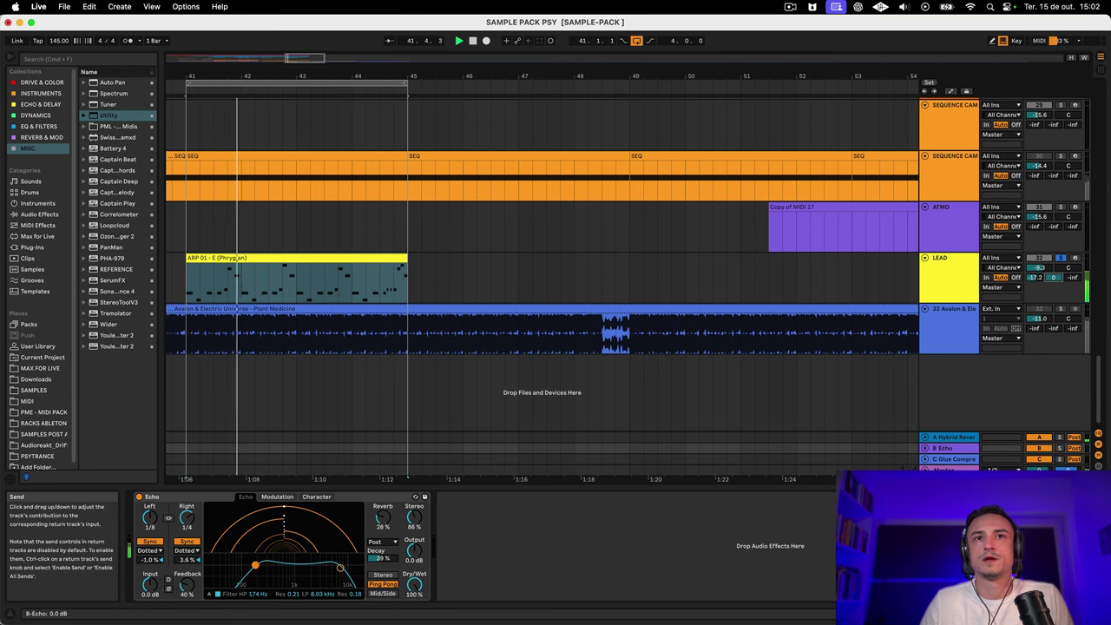
mouse_move(1053, 277)
mouse_down()
mouse_move(1054, 303)
mouse_move(1054, 274)
mouse_up()
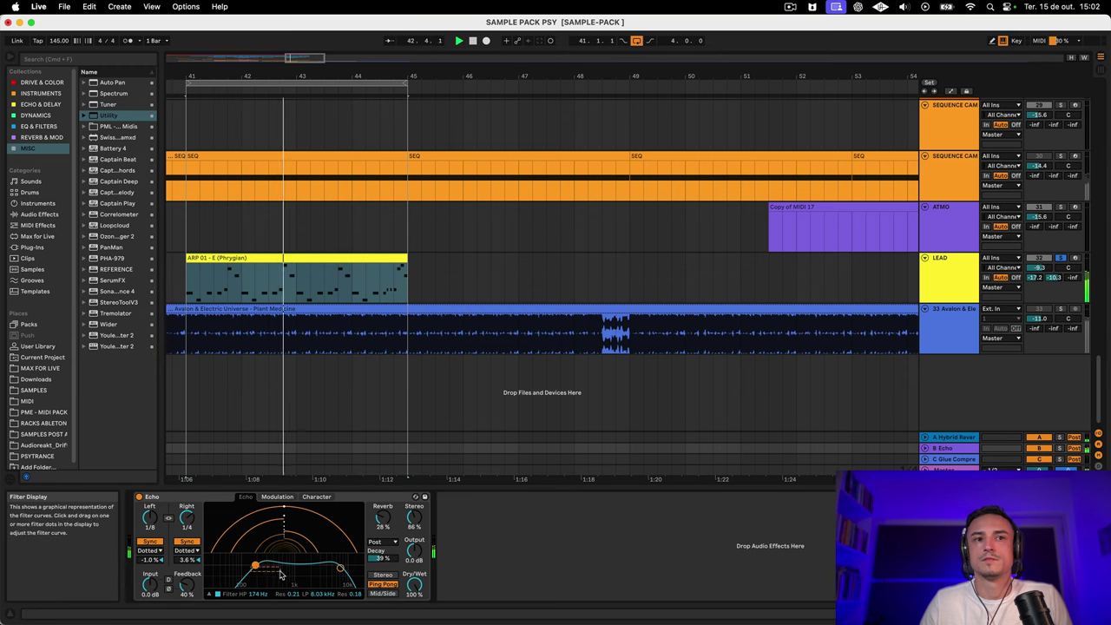
mouse_move(255, 567)
mouse_down()
mouse_move(291, 568)
mouse_move(276, 568)
mouse_up()
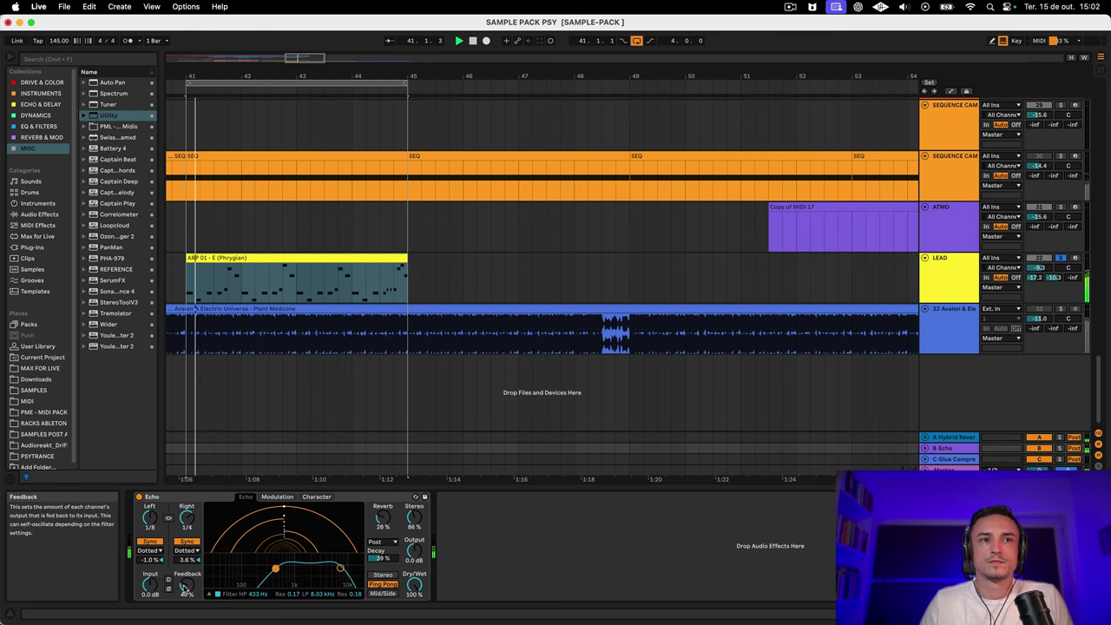
Step: Lower the Echo feedback to 36% and reset the right and left delay offsets to 0%
drag(186, 584, 187, 593)
double_click(185, 560)
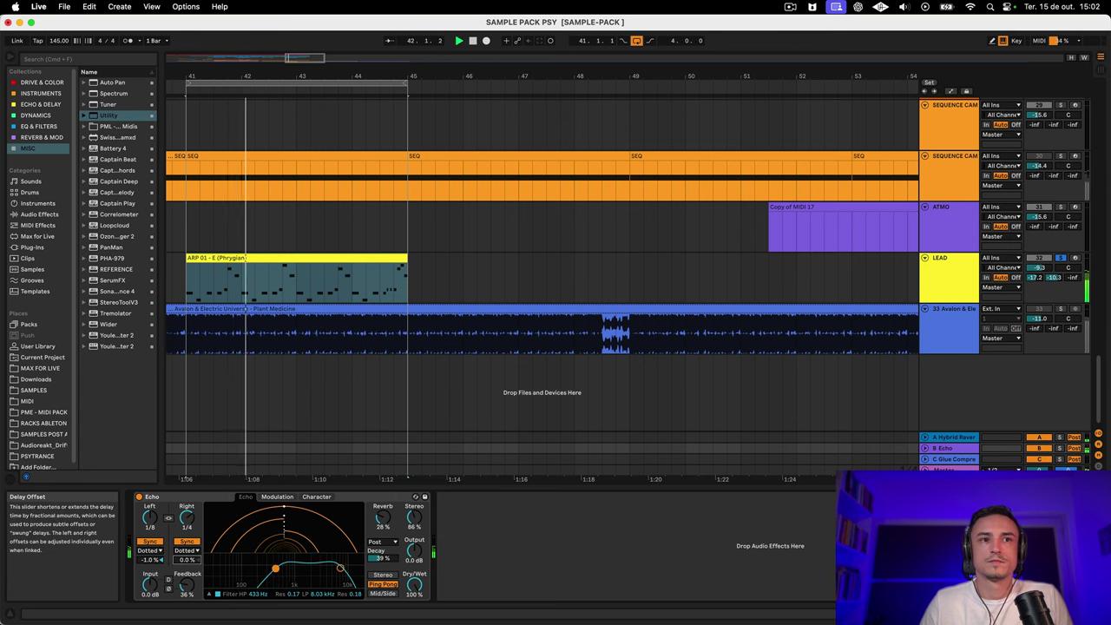
double_click(149, 560)
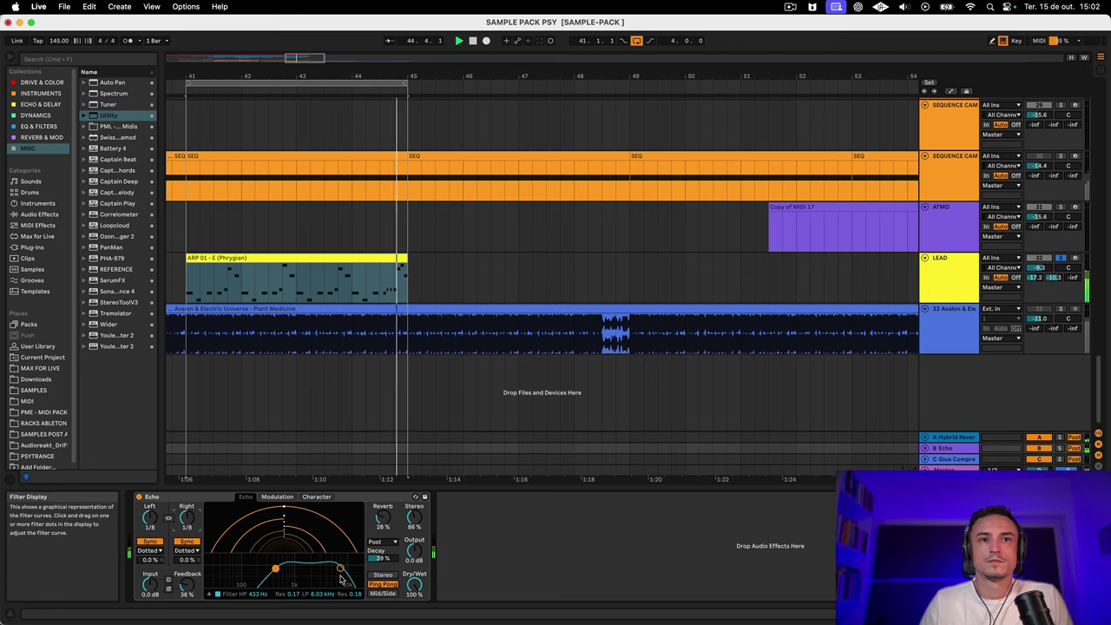
Step: Lower the Echo's low-pass filter to 2.91 kHz and set its reverb amount to 0%
drag(340, 569, 318, 571)
drag(383, 517, 383, 552)
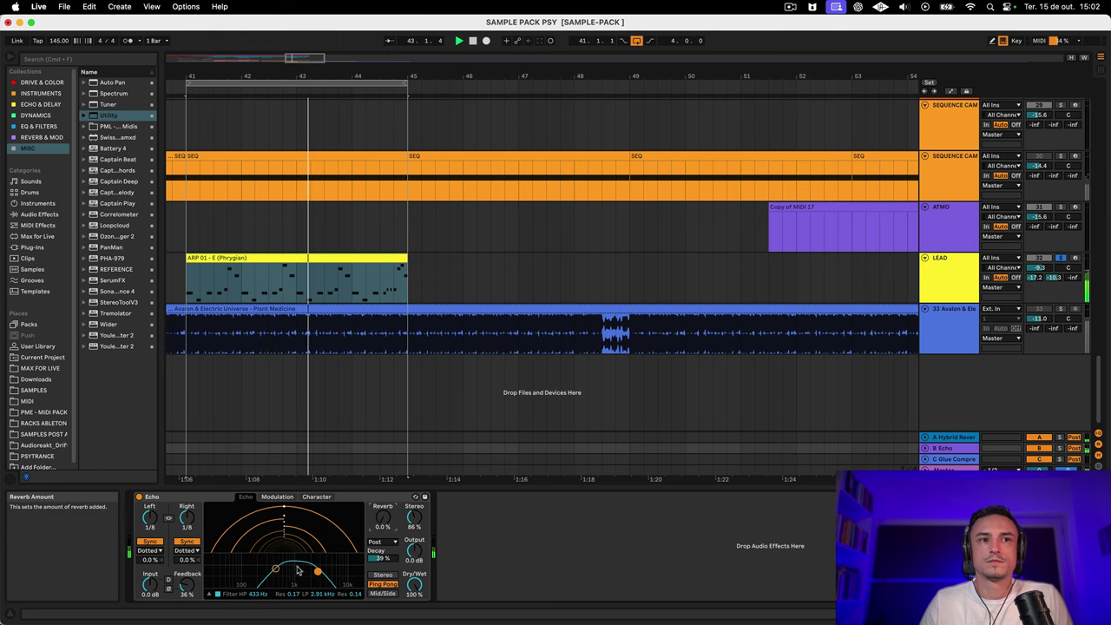
Step: Raise the Echo feedback to 64% and select the LEAD track to show its device chain
drag(187, 586, 187, 554)
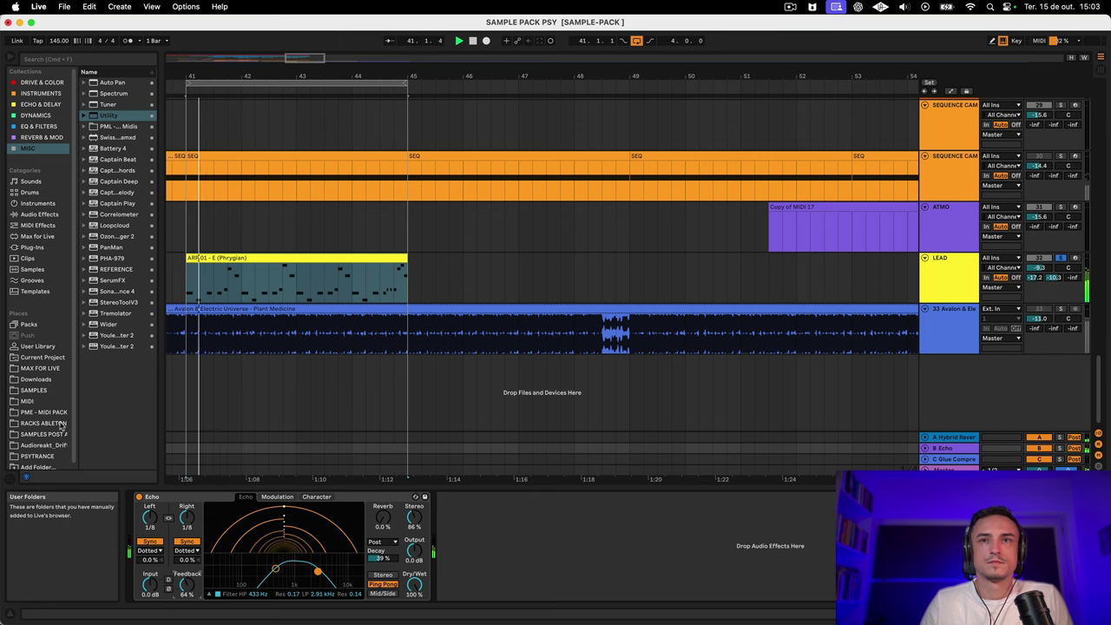
click(959, 267)
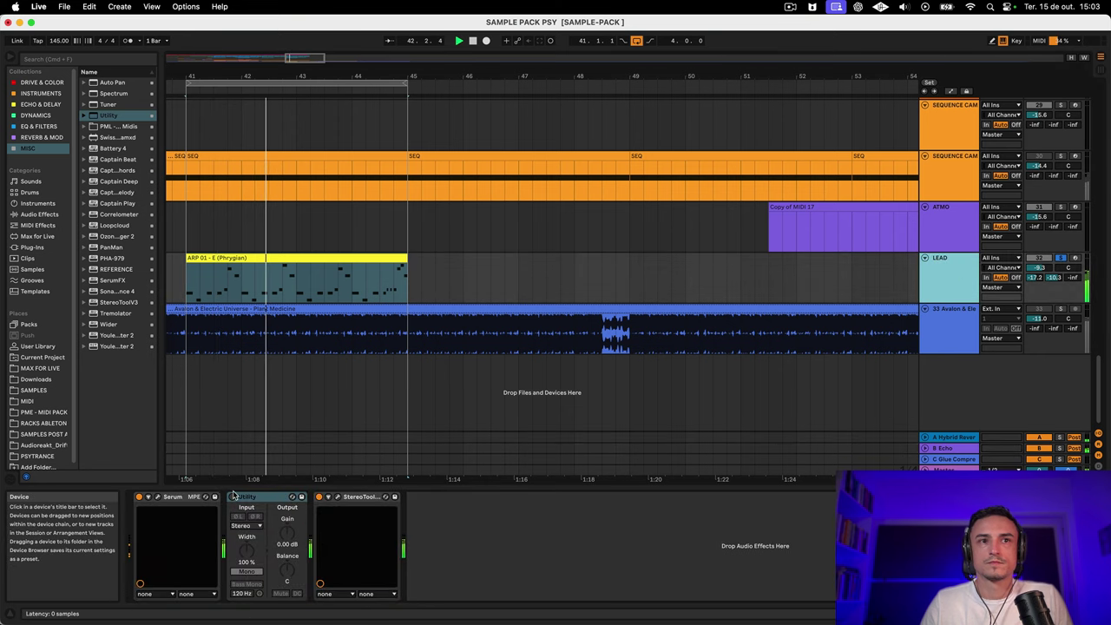